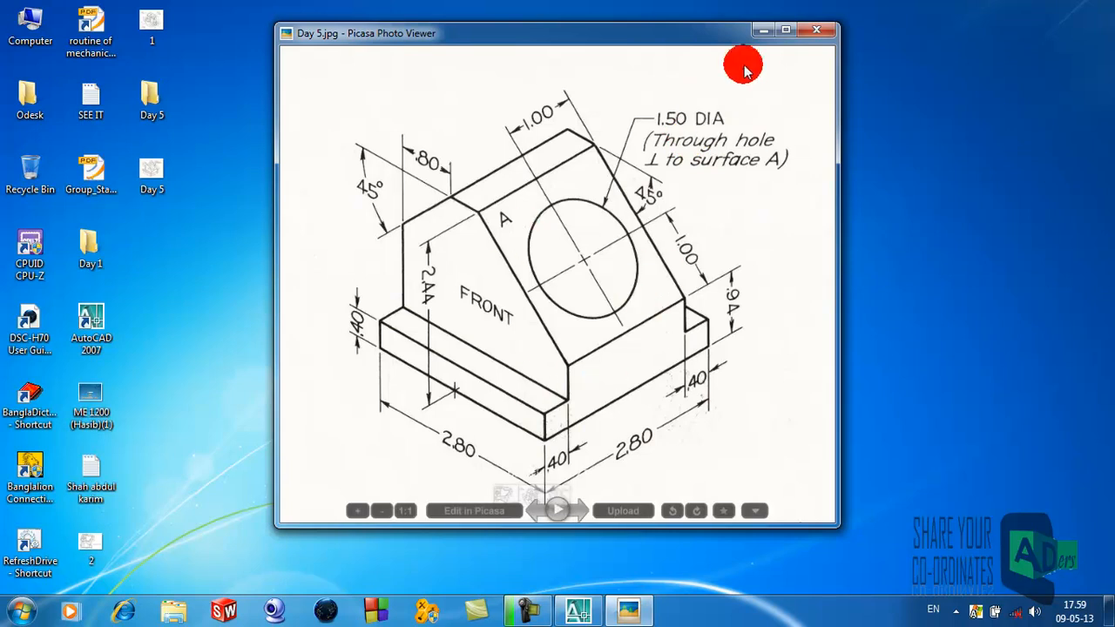
# Switch from the reference picture to AutoCAD and create a new drawing from the acad.dwt template
pyautogui.click(761, 31)
pyautogui.click(581, 612)
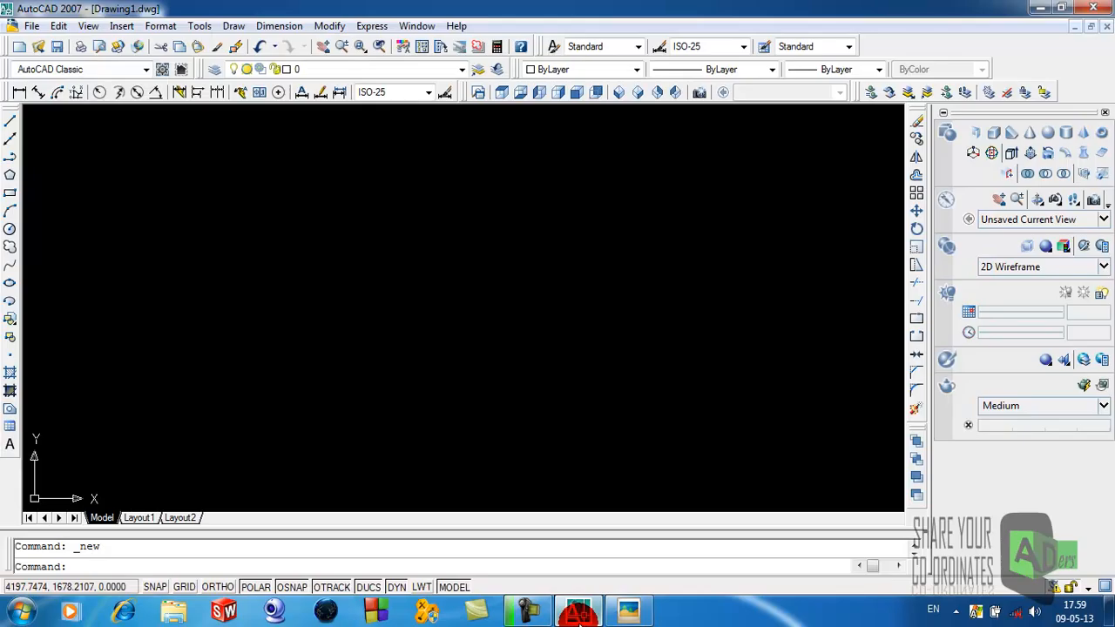
pyautogui.click(32, 26)
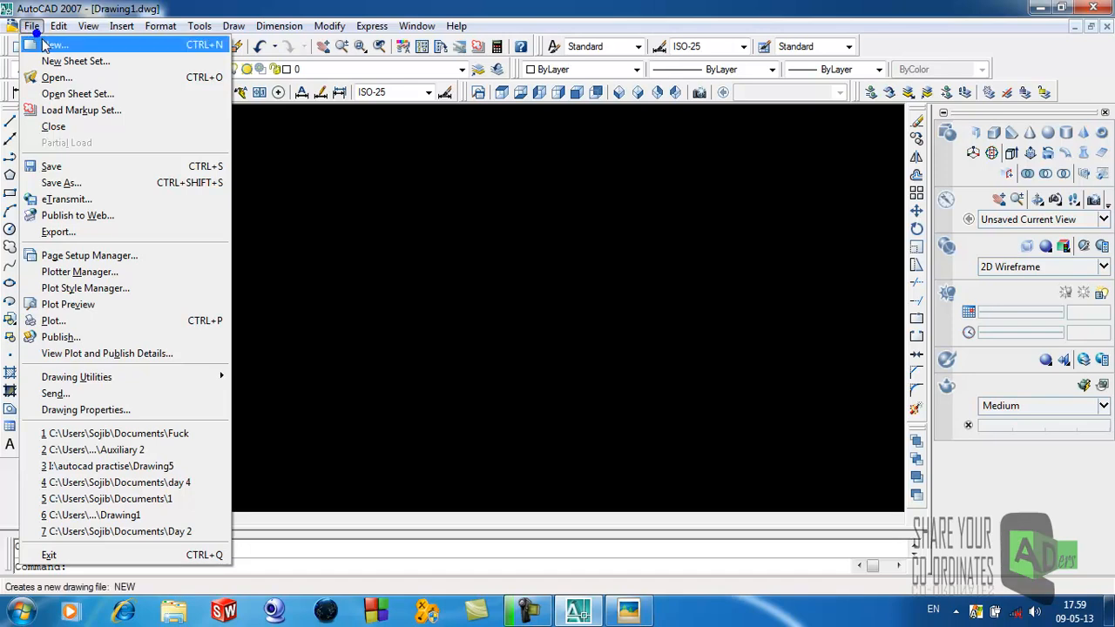
pyautogui.click(41, 39)
pyautogui.doubleClick(440, 256)
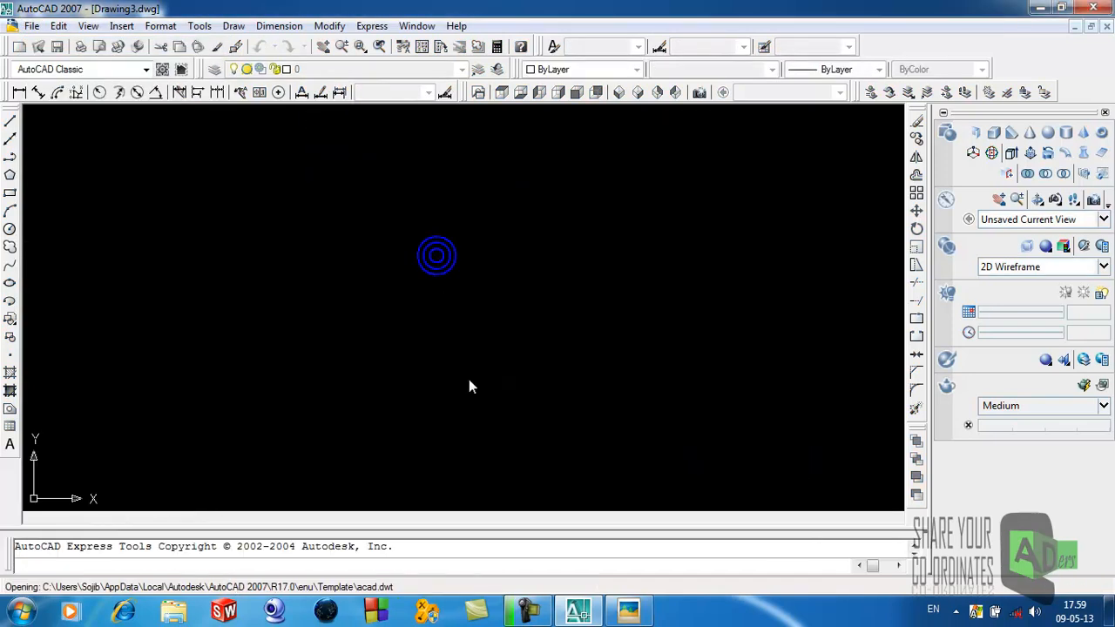
# Set the drawing to the Front view and check the profile dimensions in the Day 5 reference picture
pyautogui.click(629, 612)
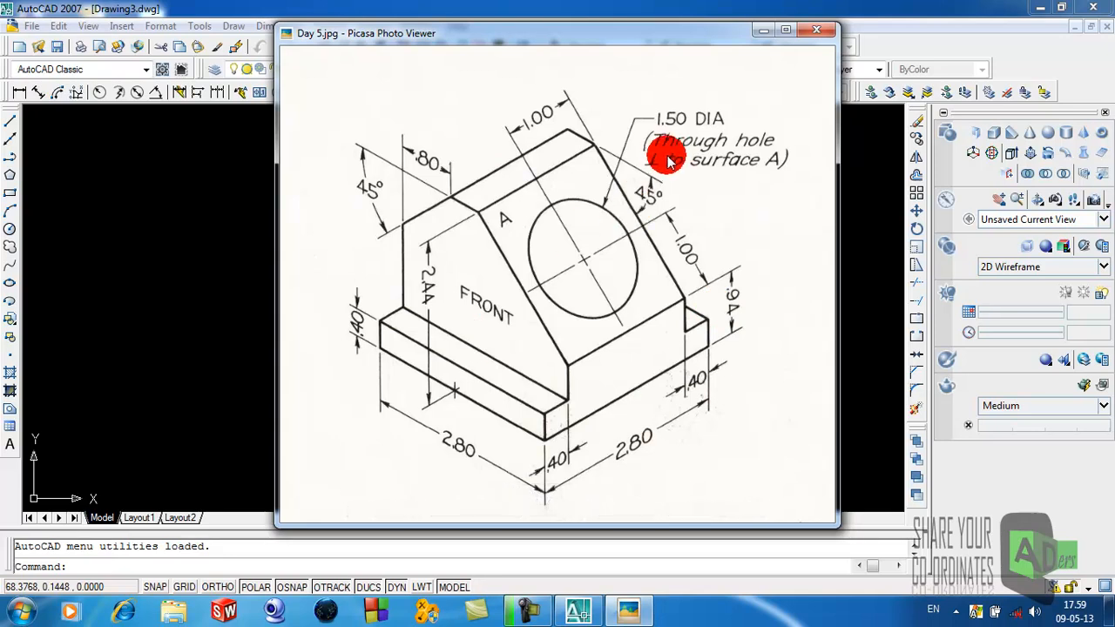
pyautogui.click(763, 33)
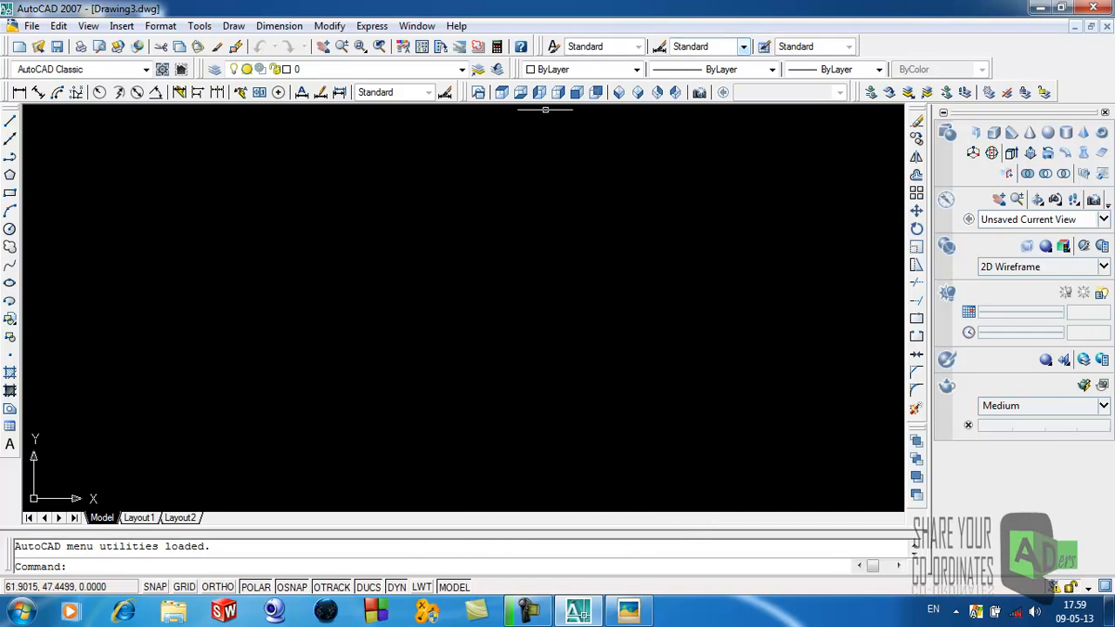
pyautogui.click(579, 92)
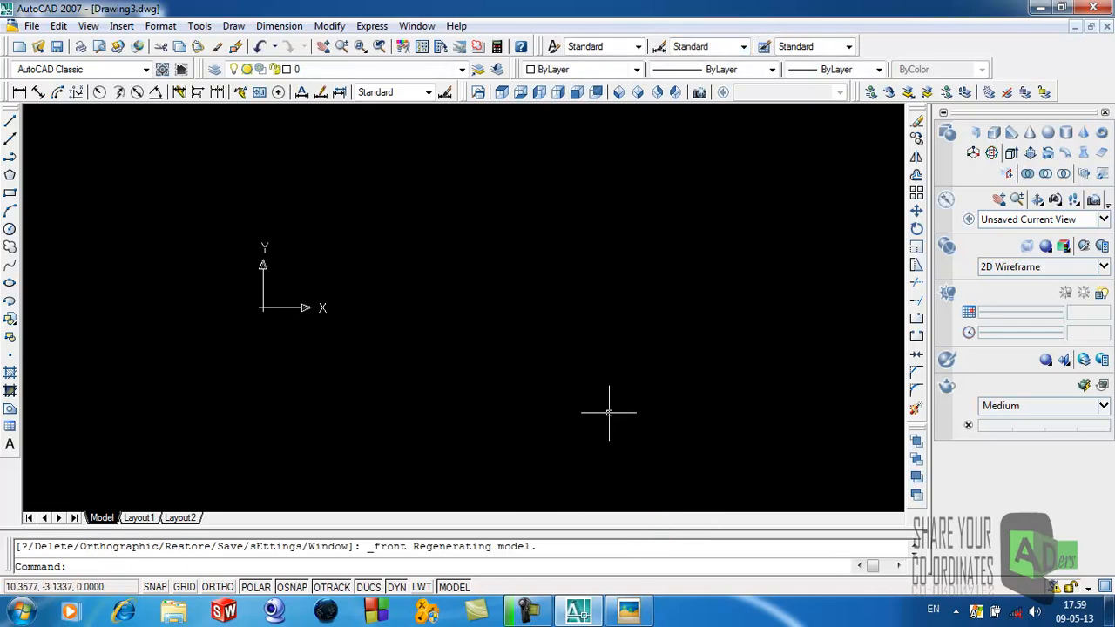
pyautogui.click(677, 556)
pyautogui.click(628, 610)
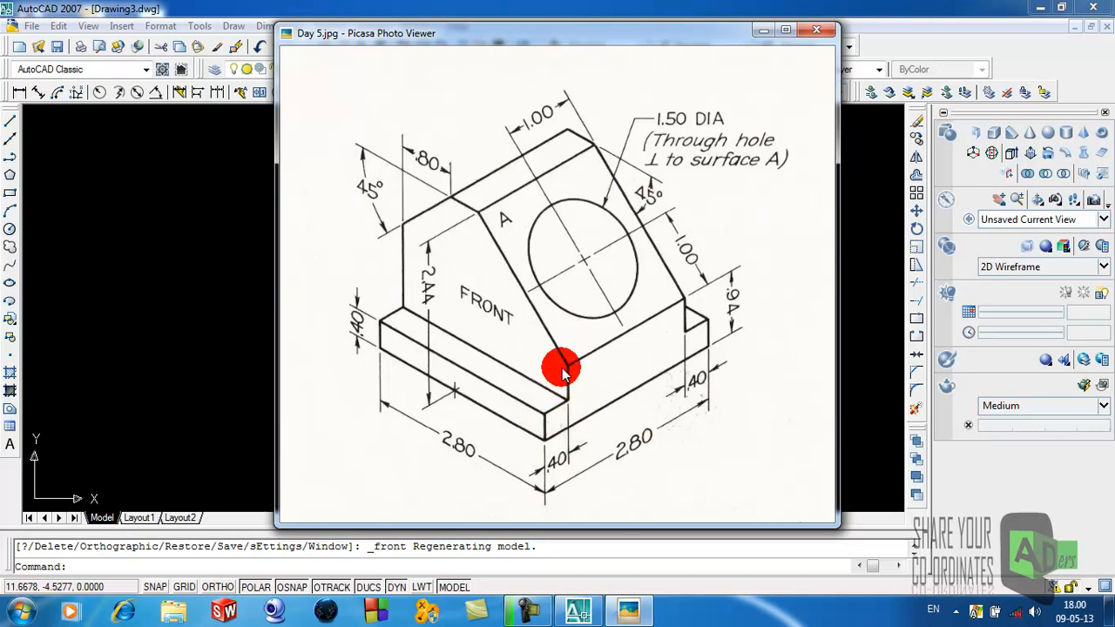
pyautogui.click(763, 31)
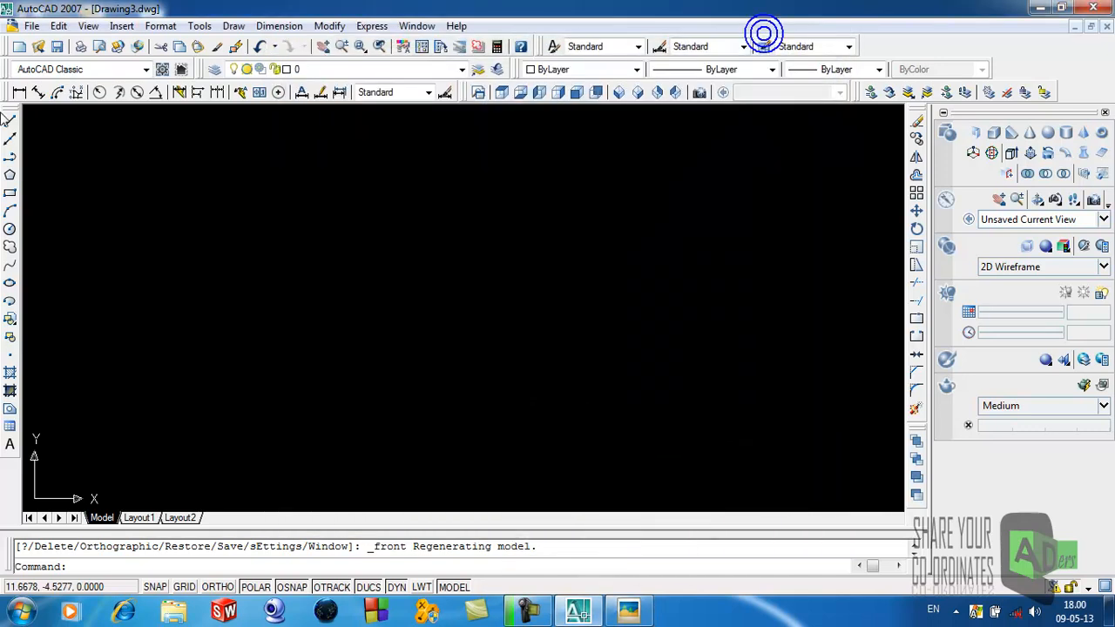
# Draw connected lines for the front profile: 1.64 straight down, 2.80 to the right and .94 straight up
pyautogui.click(14, 123)
pyautogui.click(267, 242)
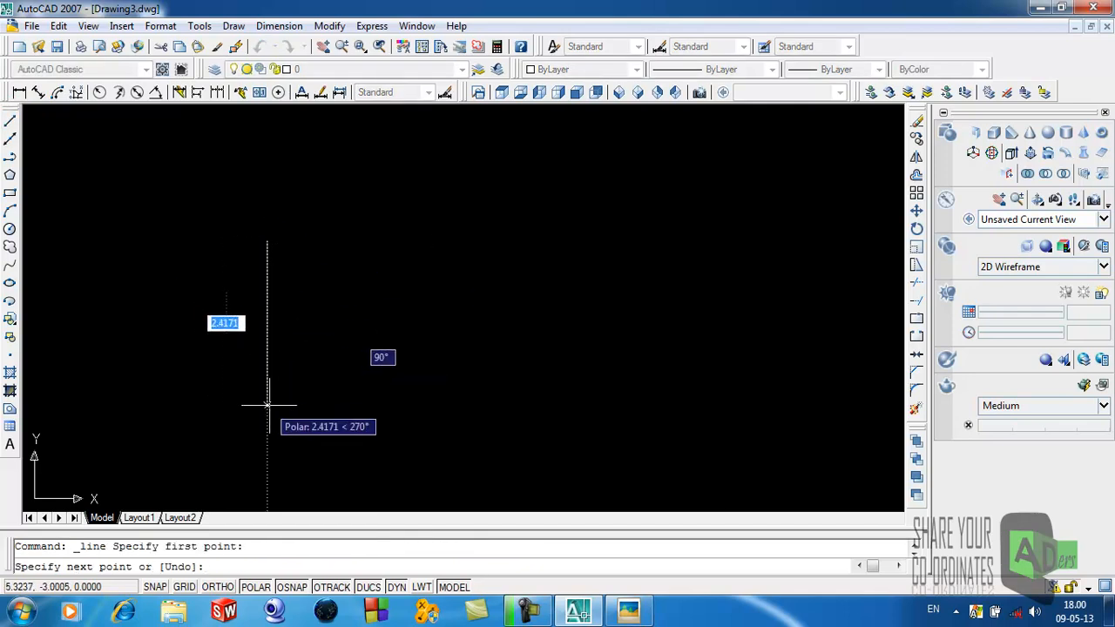
pyautogui.write('1')
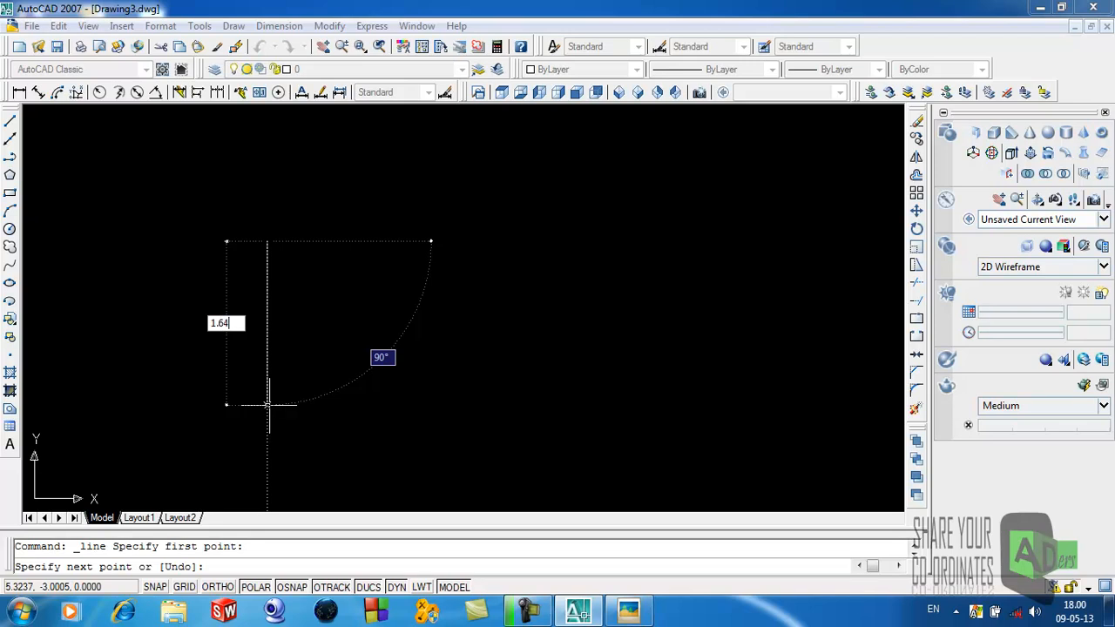
pyautogui.write('.64')
pyautogui.press('Return')
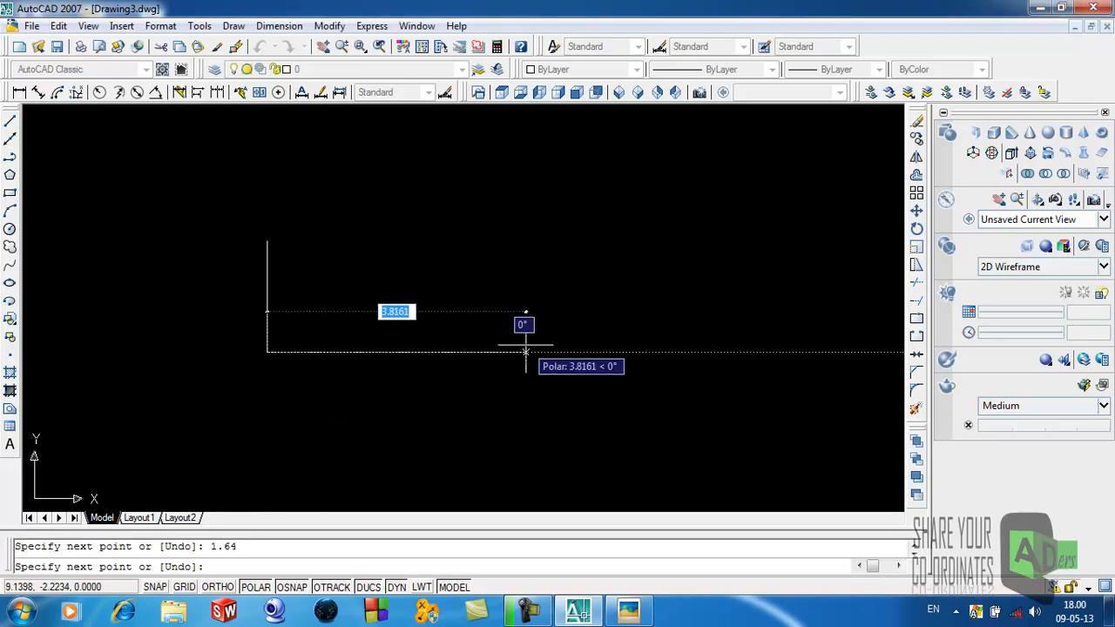
pyautogui.write('2.')
pyautogui.press('Return')
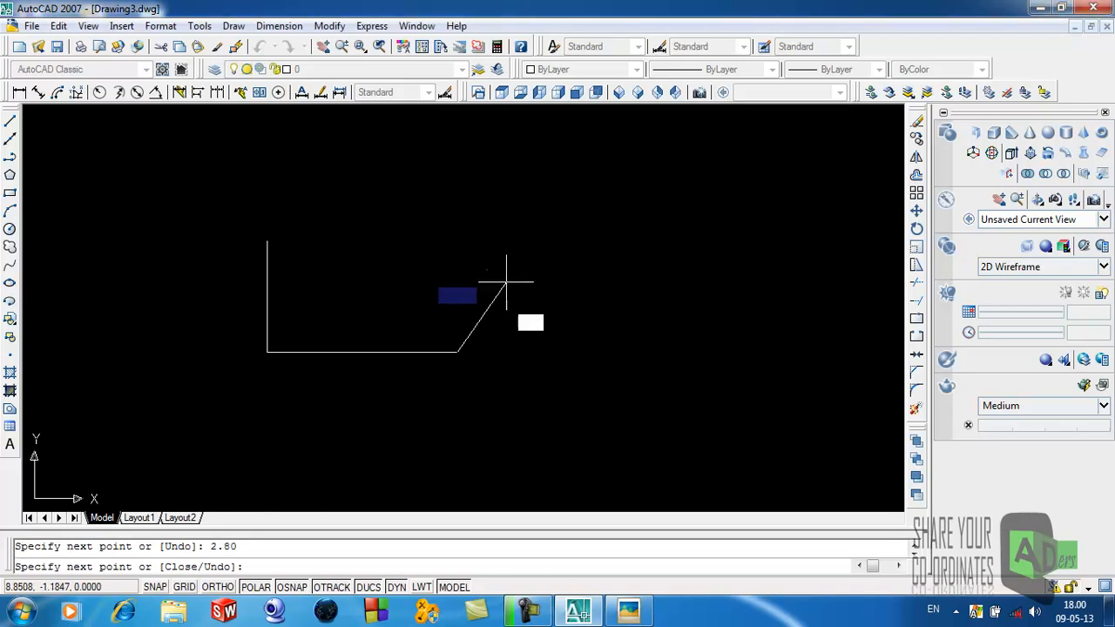
pyautogui.write('1')
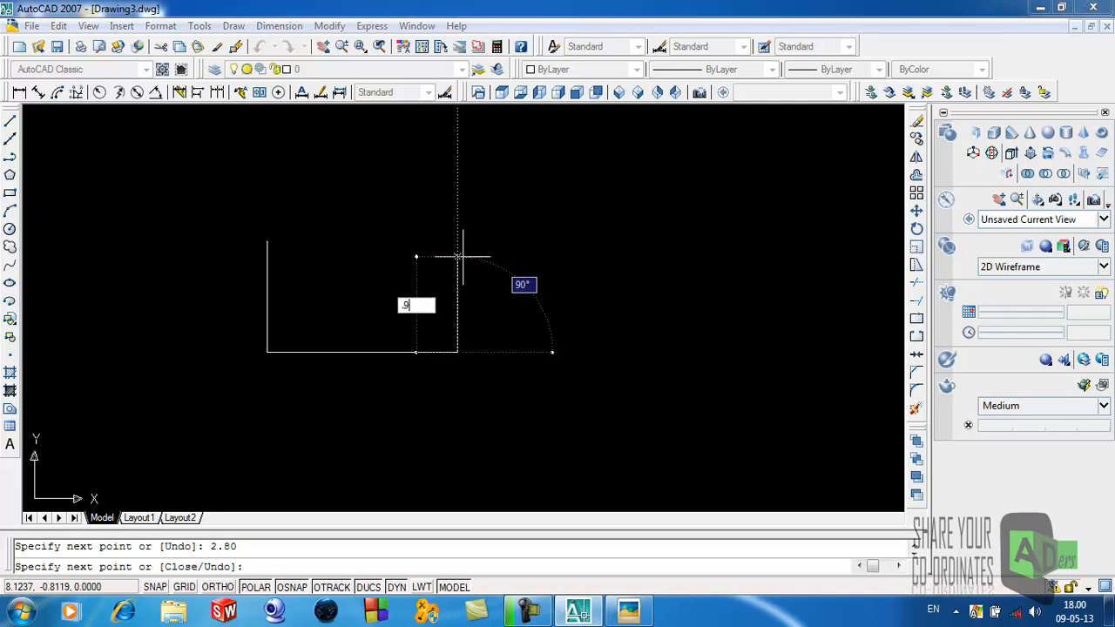
pyautogui.write('94')
pyautogui.press('Return')
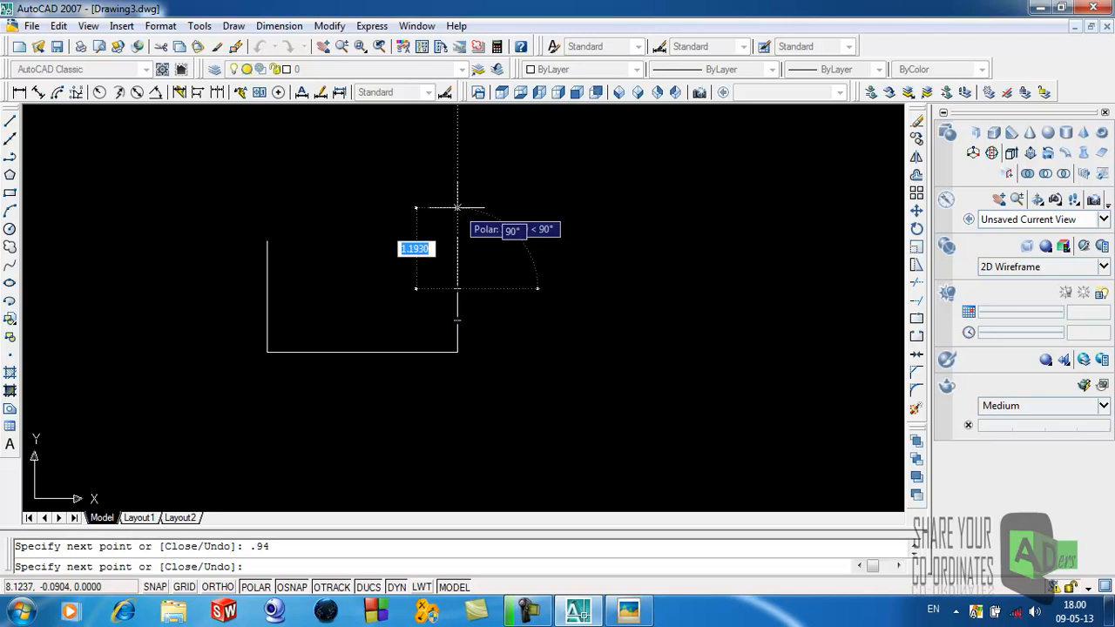
pyautogui.press('Return')
# From the upper end of the 1.64 line, draw a .8 vertical line upward and a long horizontal construction line to the right
pyautogui.click(11, 122)
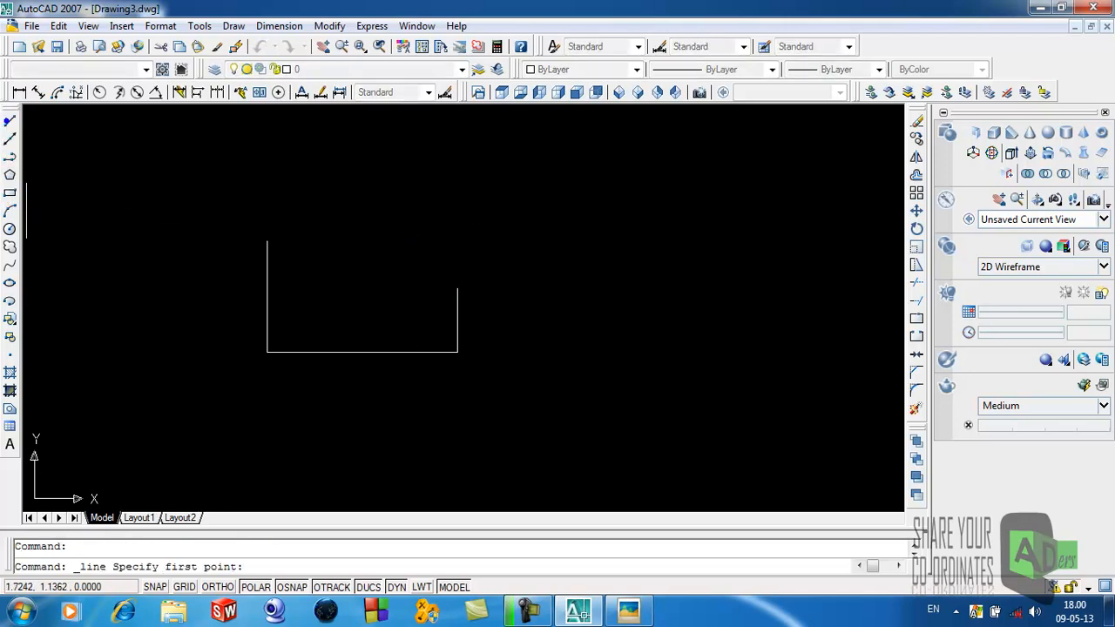
pyautogui.click(267, 241)
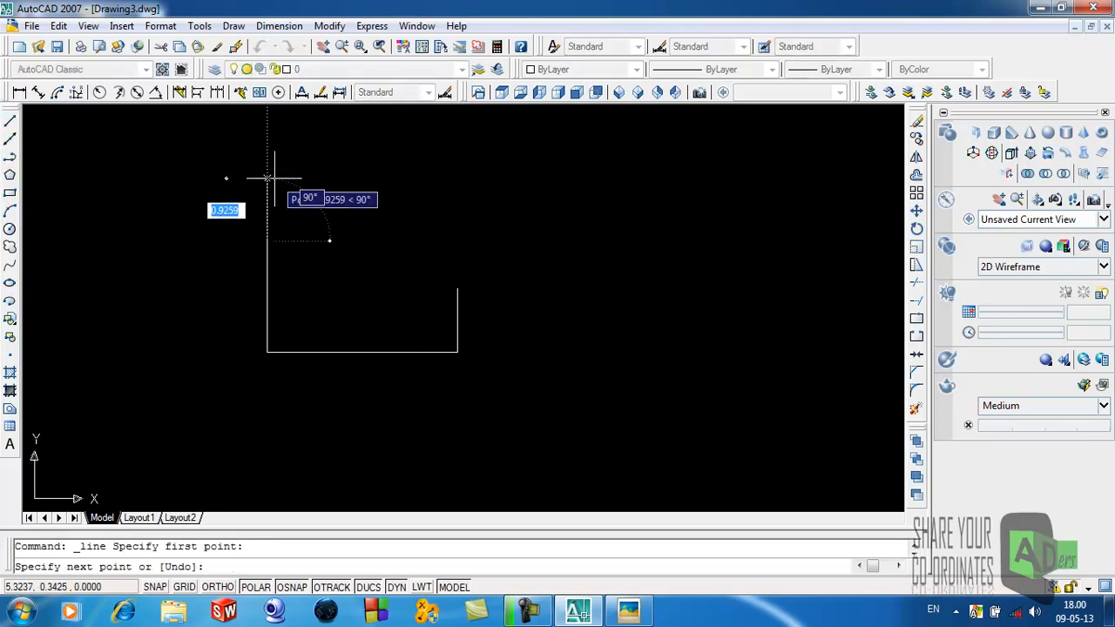
pyautogui.write('.')
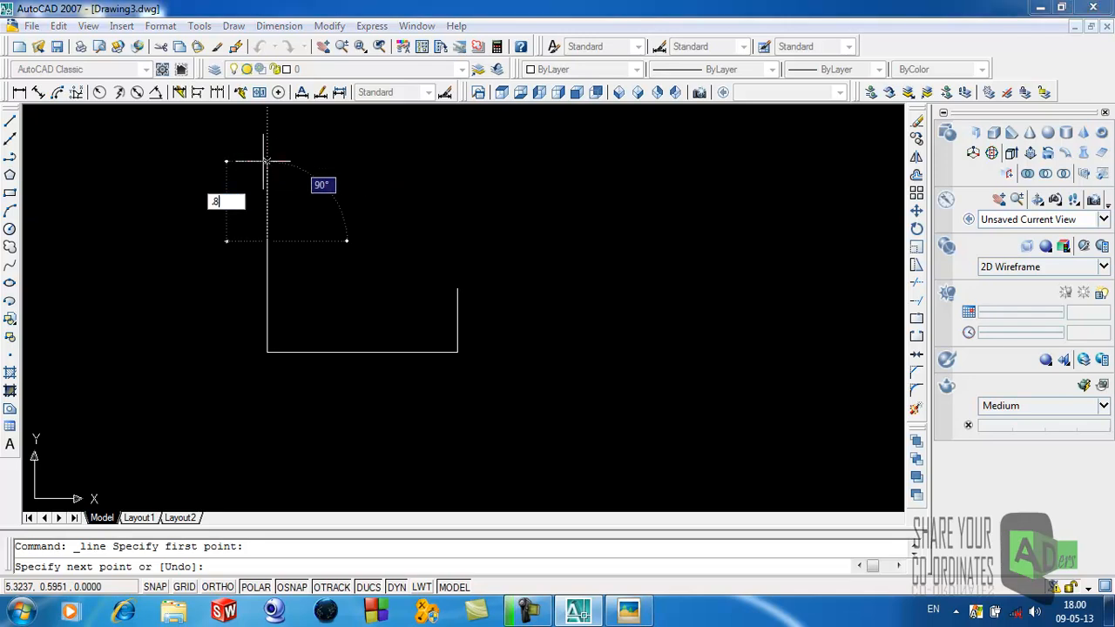
pyautogui.write('8')
pyautogui.press('Return')
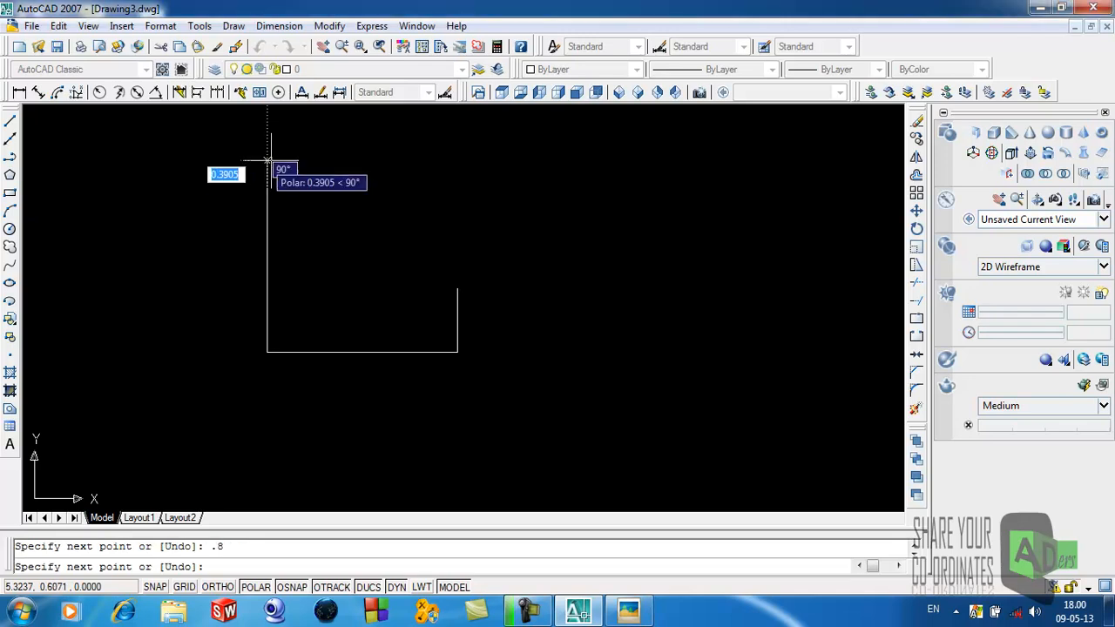
pyautogui.click(615, 187)
pyautogui.press('Return')
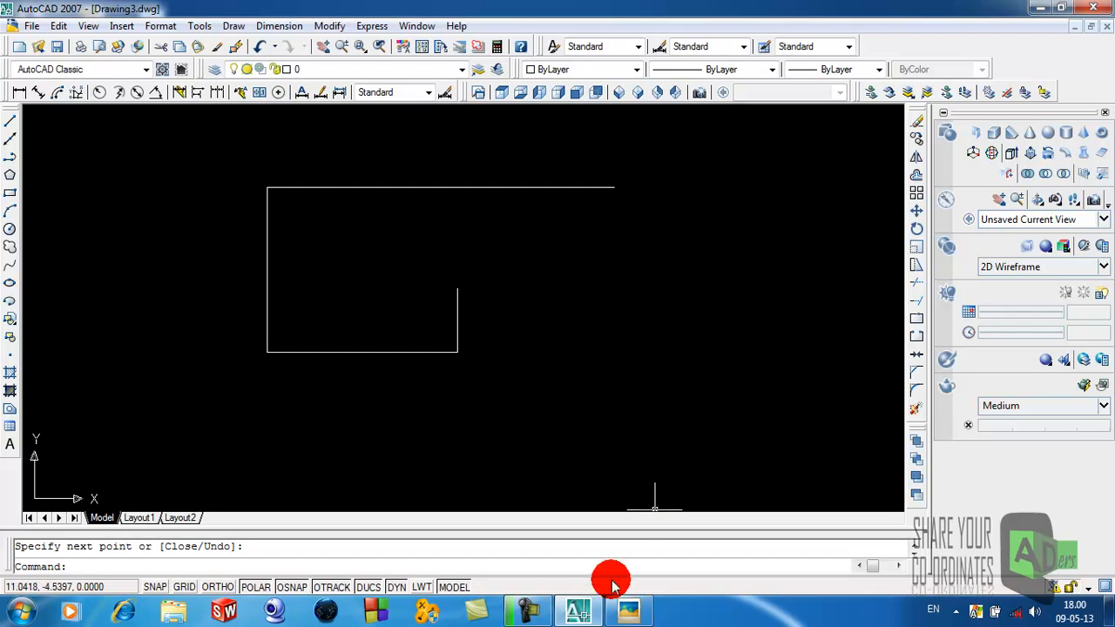
# Check the reference picture and draw a 45° line from the upper end of the 1.64 edge to the horizontal construction line
pyautogui.click(627, 619)
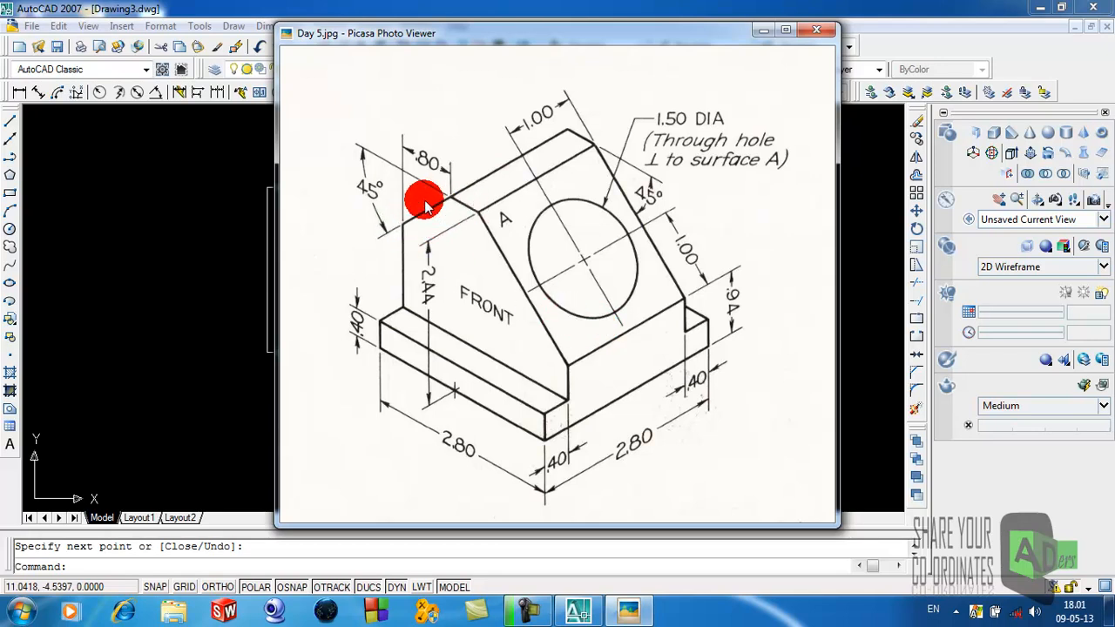
pyautogui.click(763, 30)
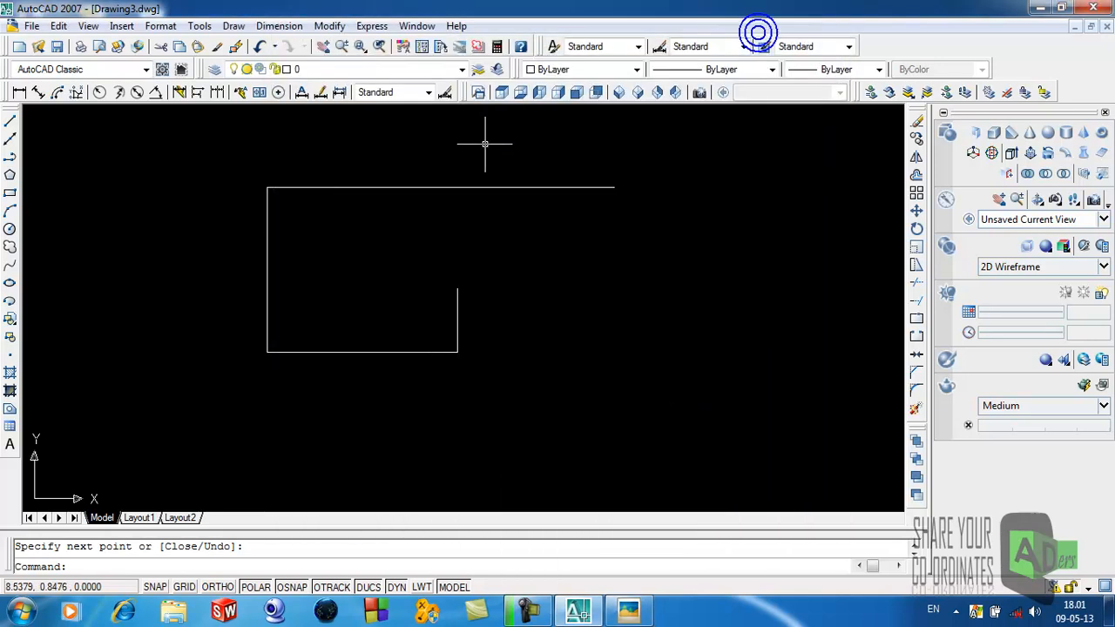
pyautogui.click(9, 123)
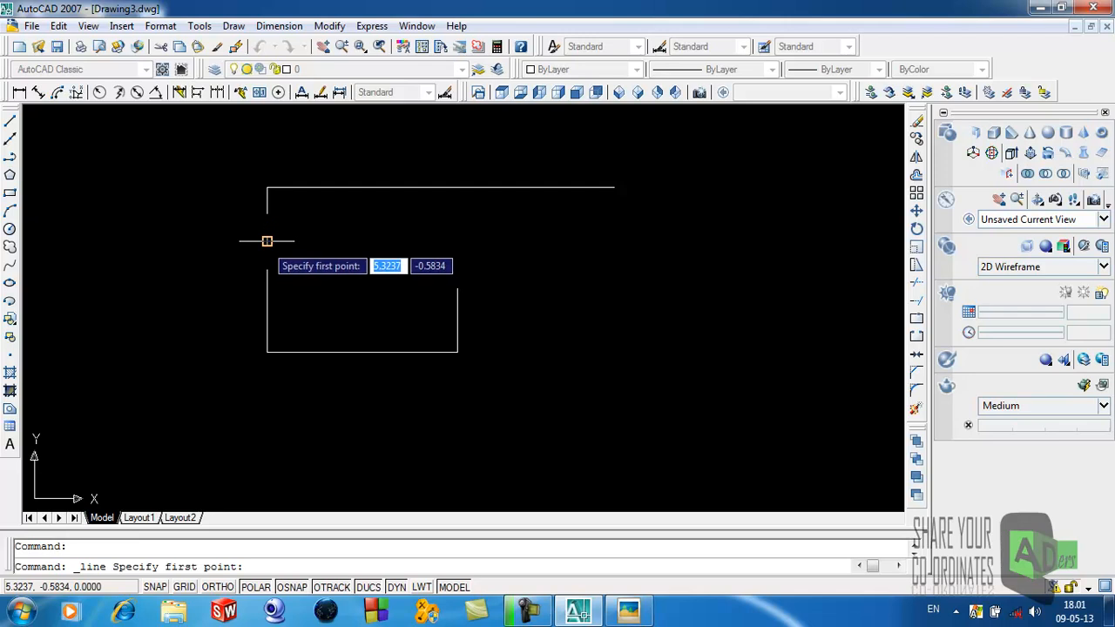
pyautogui.click(267, 241)
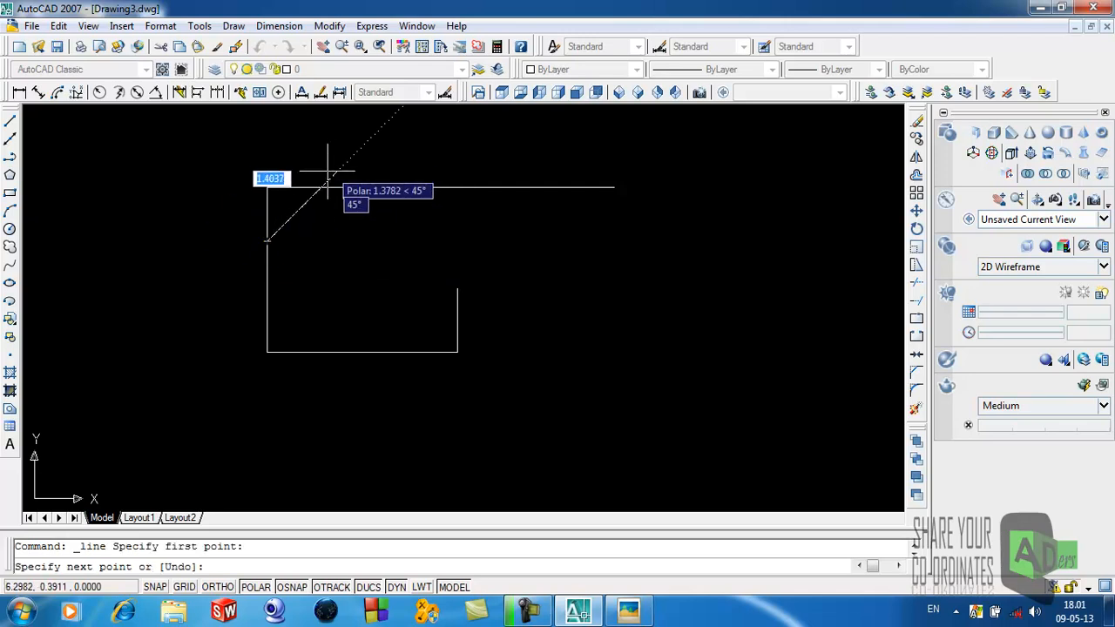
pyautogui.click(321, 186)
pyautogui.press('Return')
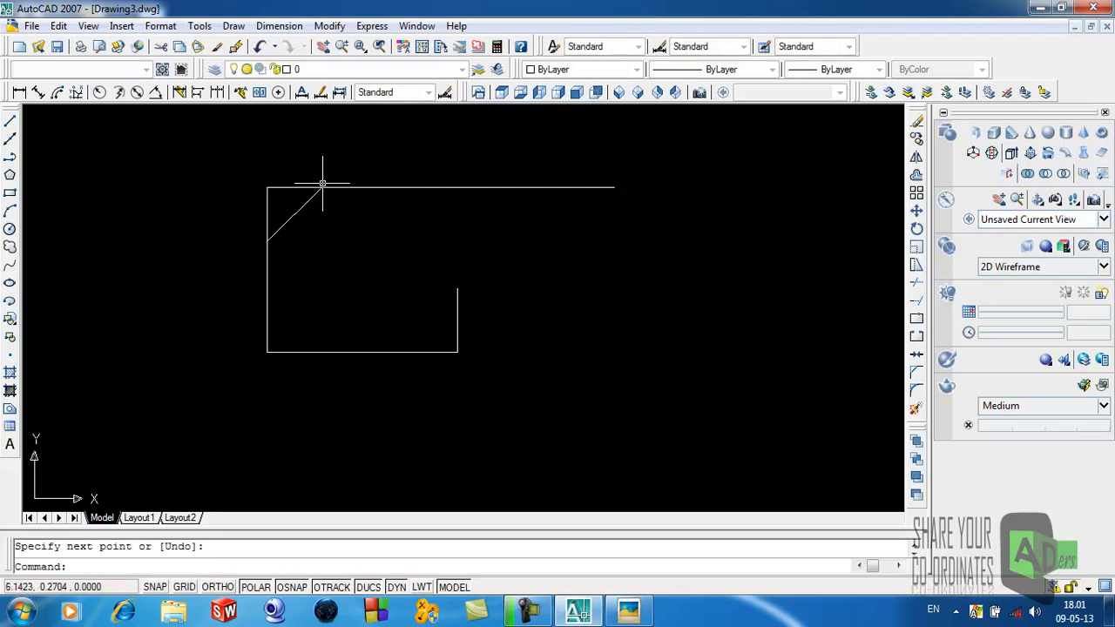
# Draw a line at 135° from the upper end of the .94 edge to its intersection with the horizontal construction line
pyautogui.click(9, 123)
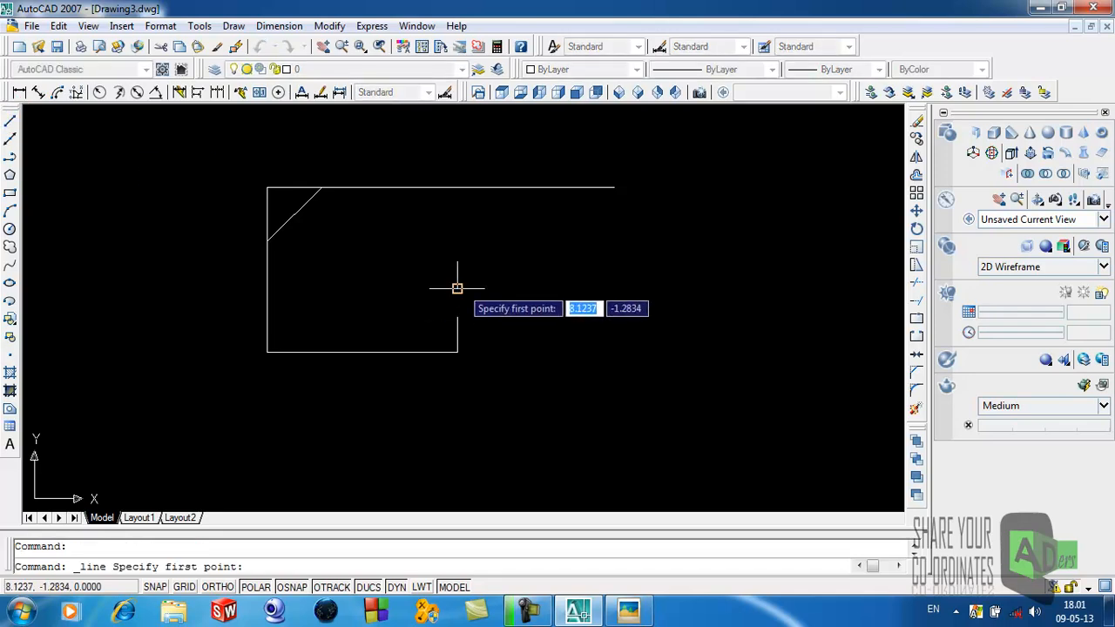
pyautogui.click(456, 289)
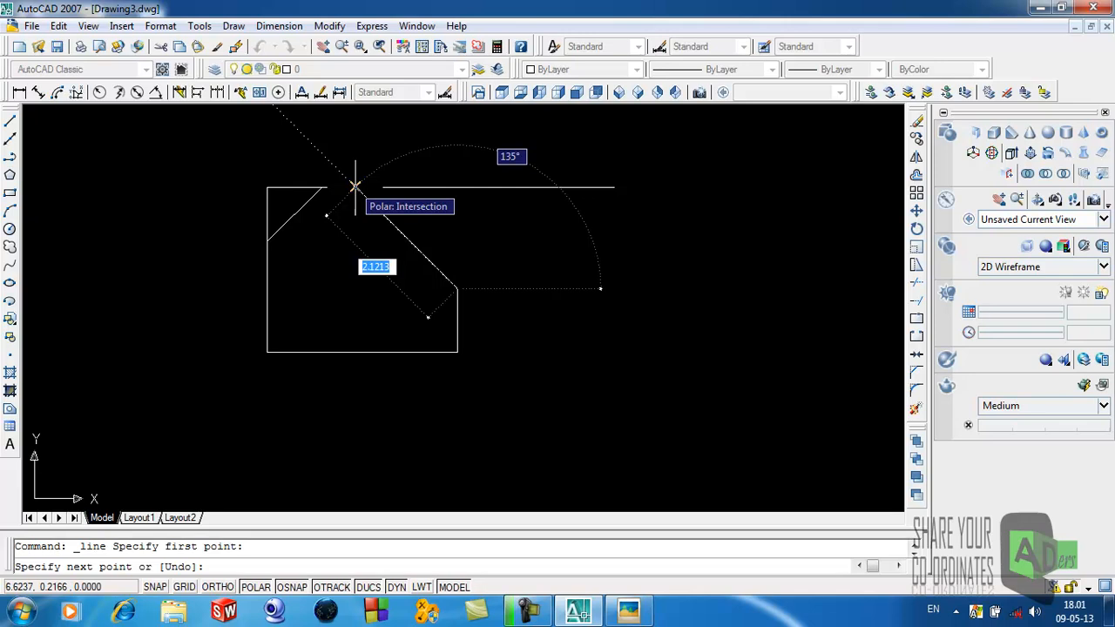
pyautogui.click(354, 186)
pyautogui.press('Return')
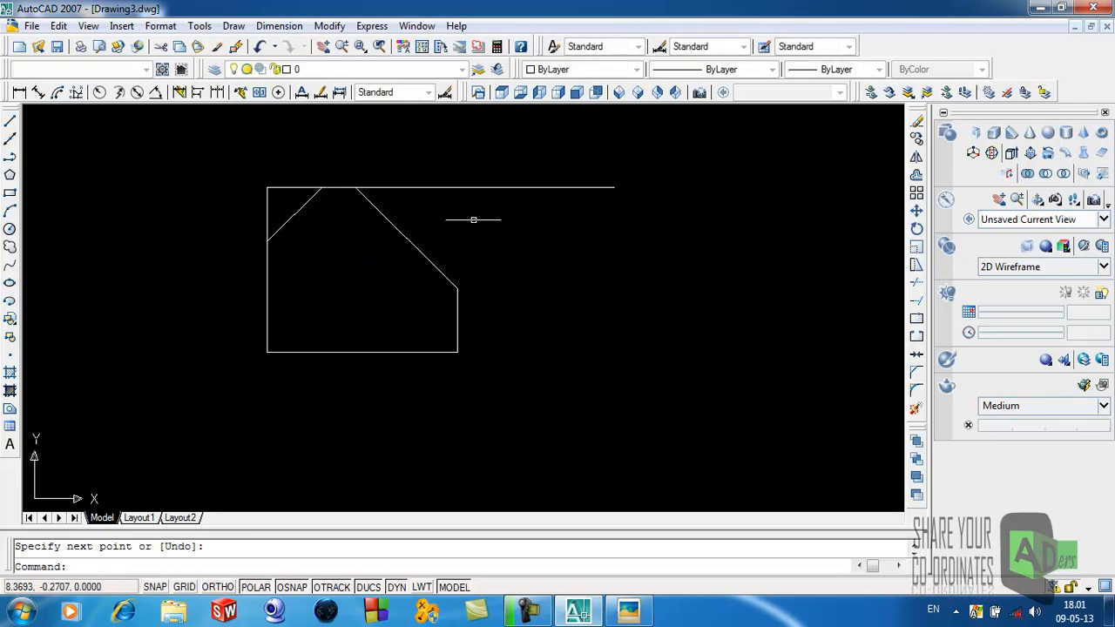
# Erase the .8 vertical construction line and trim both ends of the horizontal line outside the two sloped edges
pyautogui.click(267, 212)
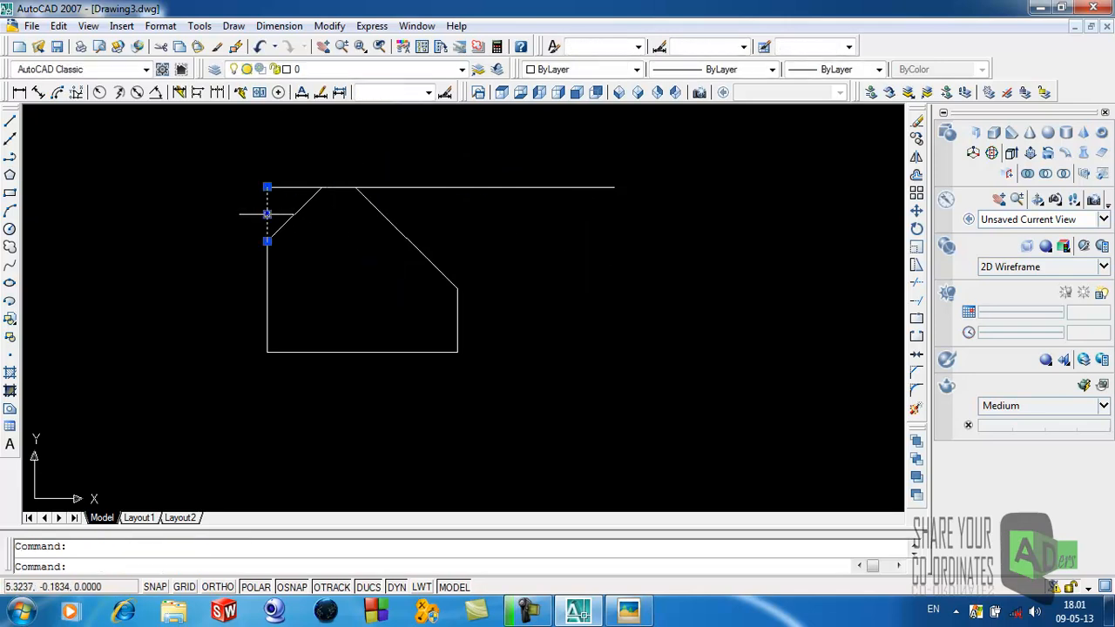
pyautogui.press('Delete')
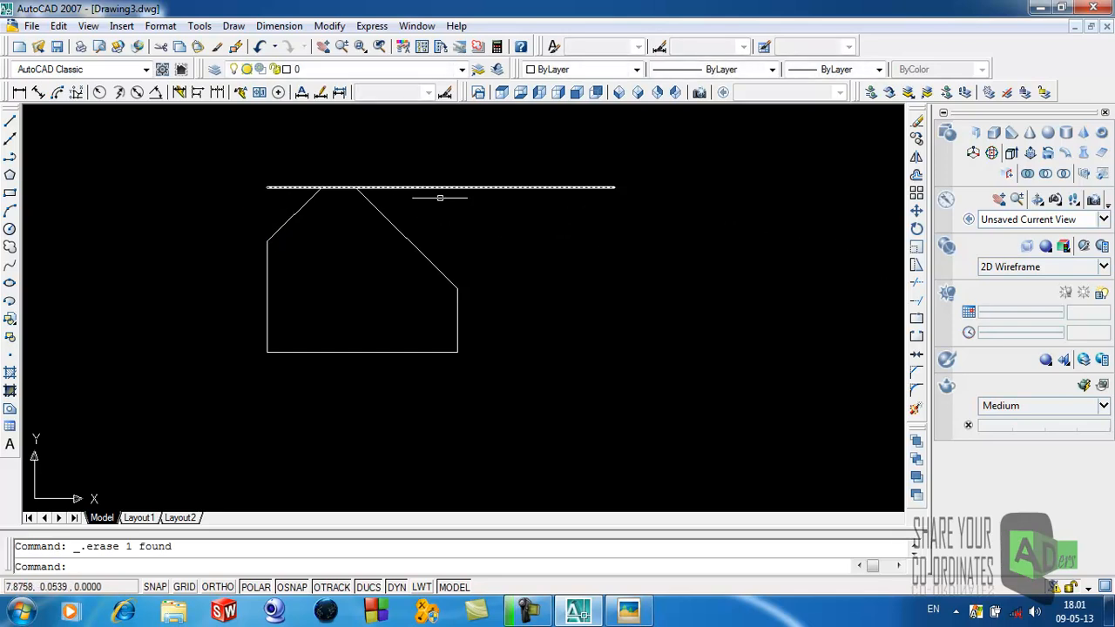
pyautogui.click(917, 286)
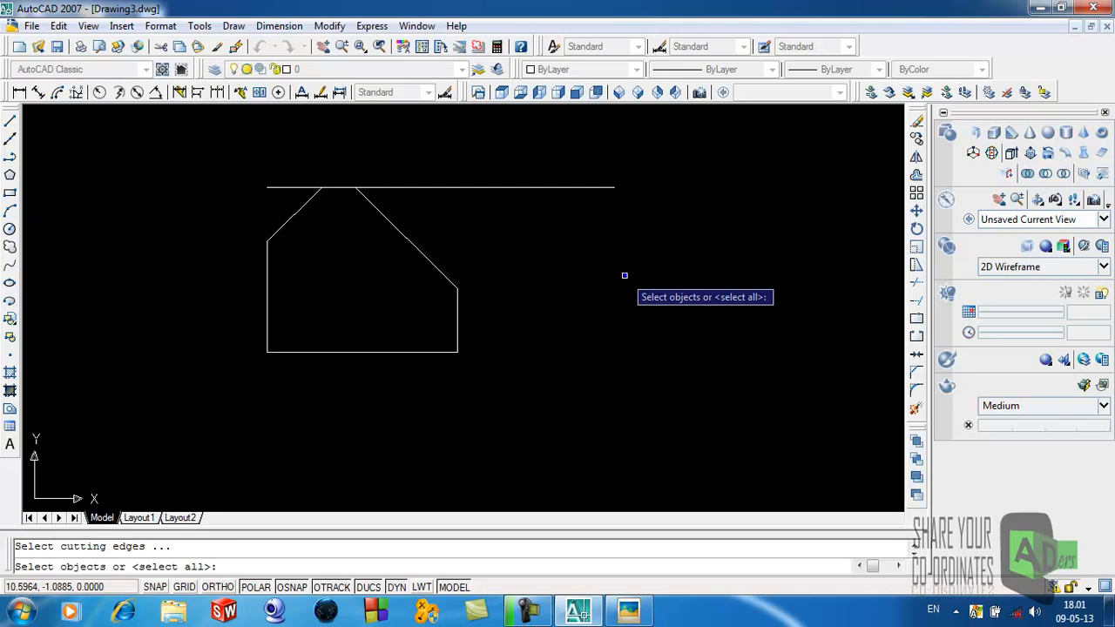
pyautogui.press('Return')
pyautogui.click(586, 187)
pyautogui.click(274, 187)
pyautogui.press('Return')
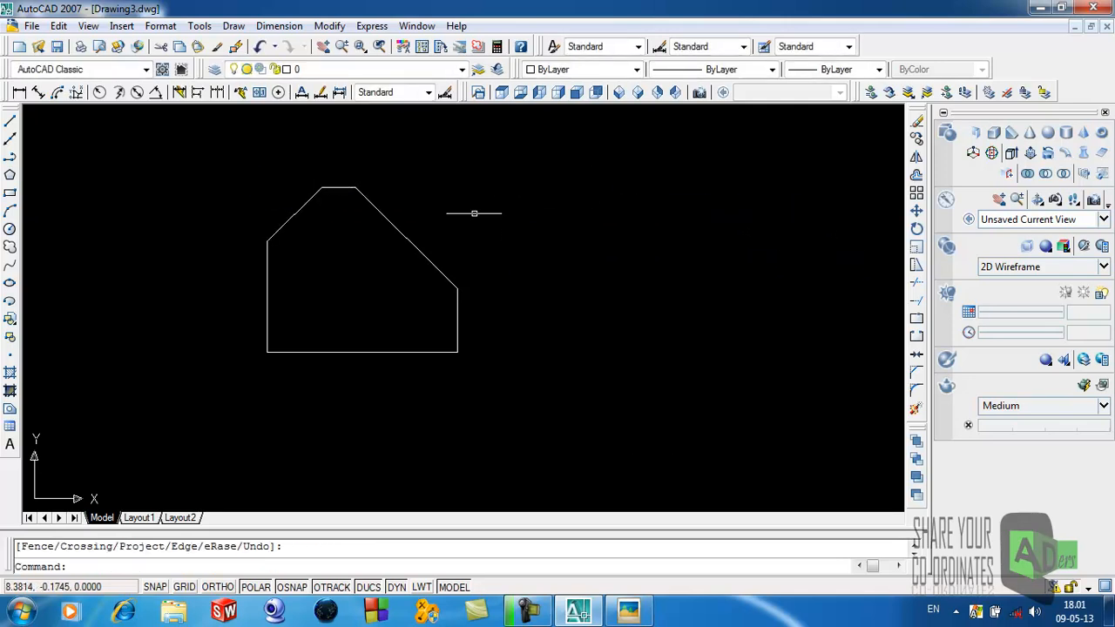
# Switch to the SE isometric view and convert the six lines of the closed front profile into a region
pyautogui.scroll(2, 439, 193)
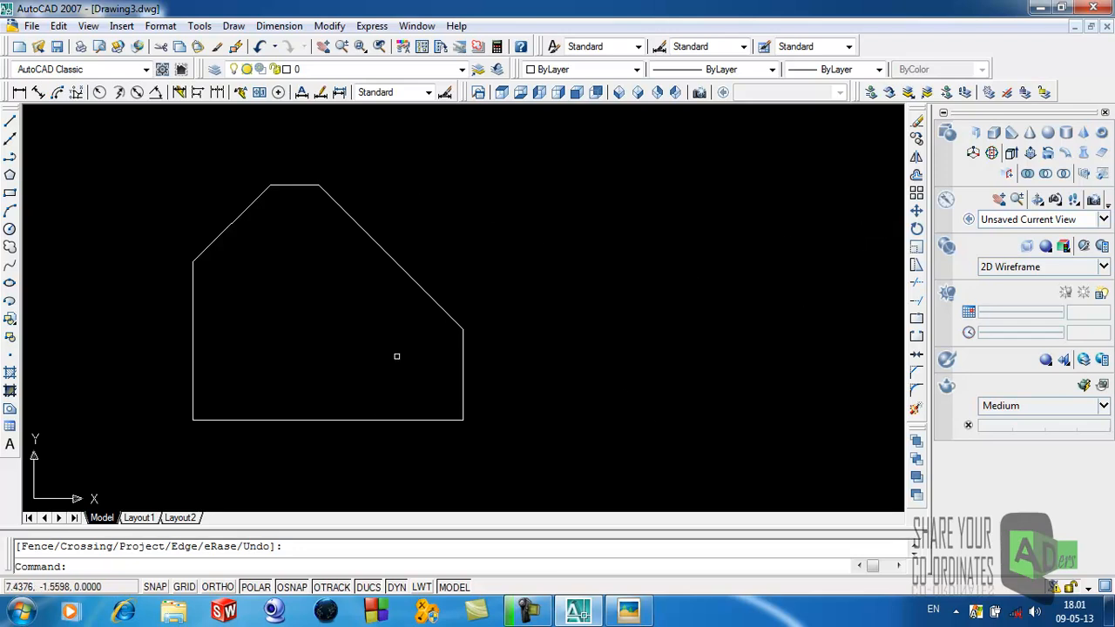
pyautogui.click(638, 94)
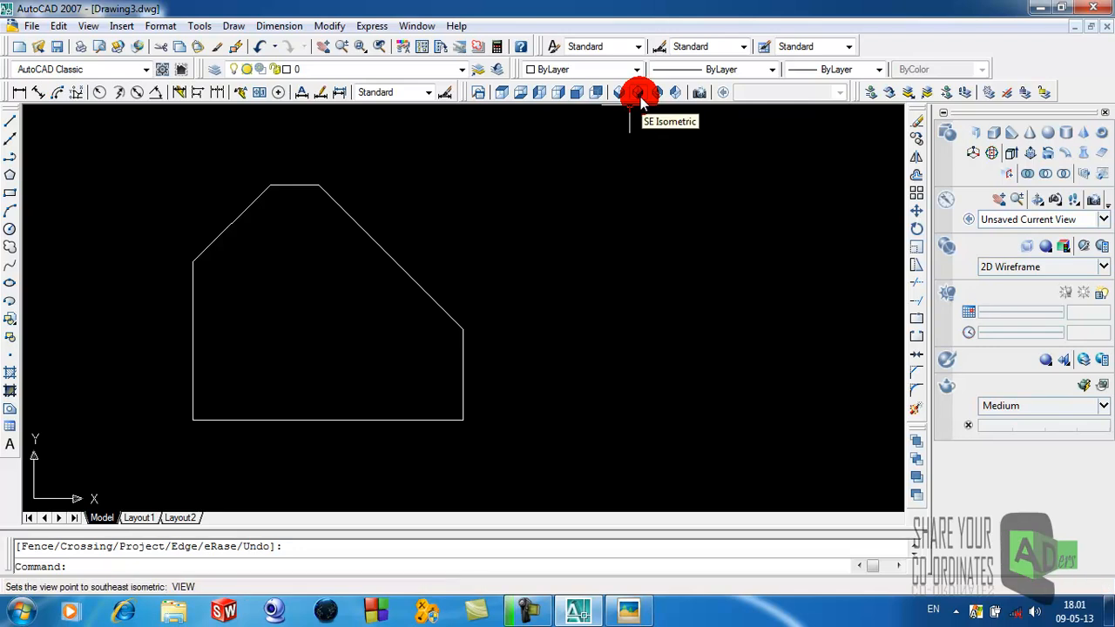
pyautogui.click(10, 415)
pyautogui.click(646, 417)
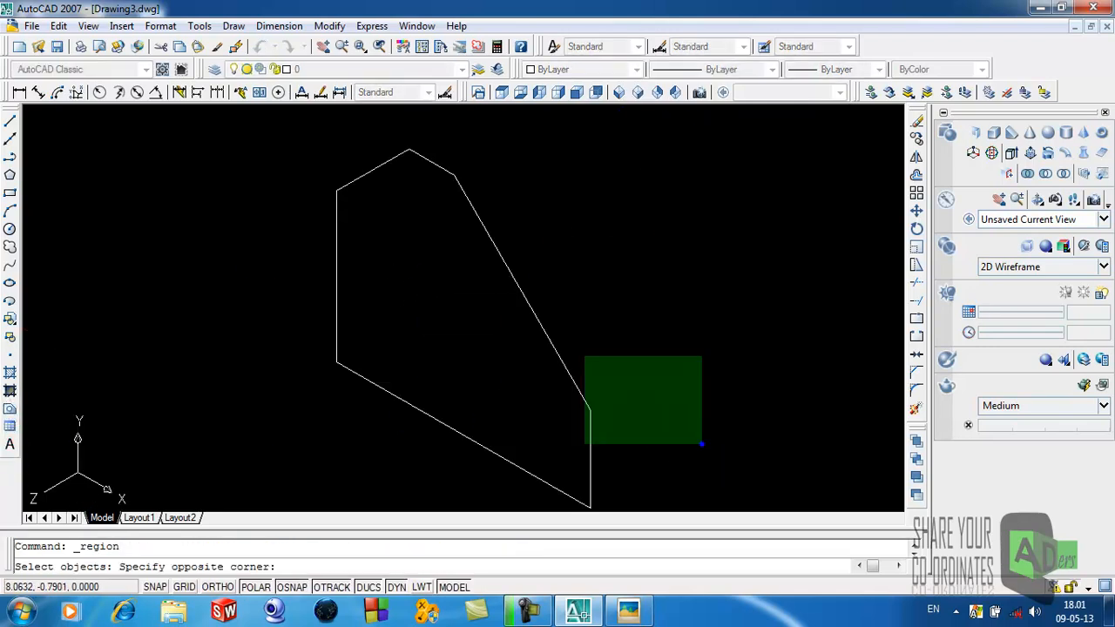
pyautogui.click(154, 173)
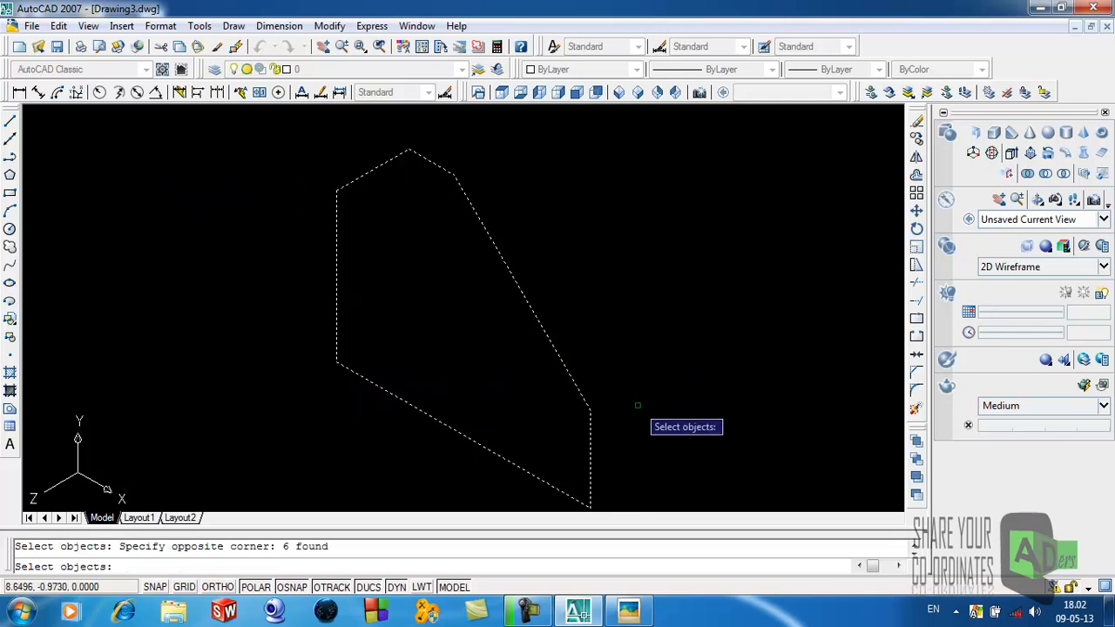
pyautogui.press('Return')
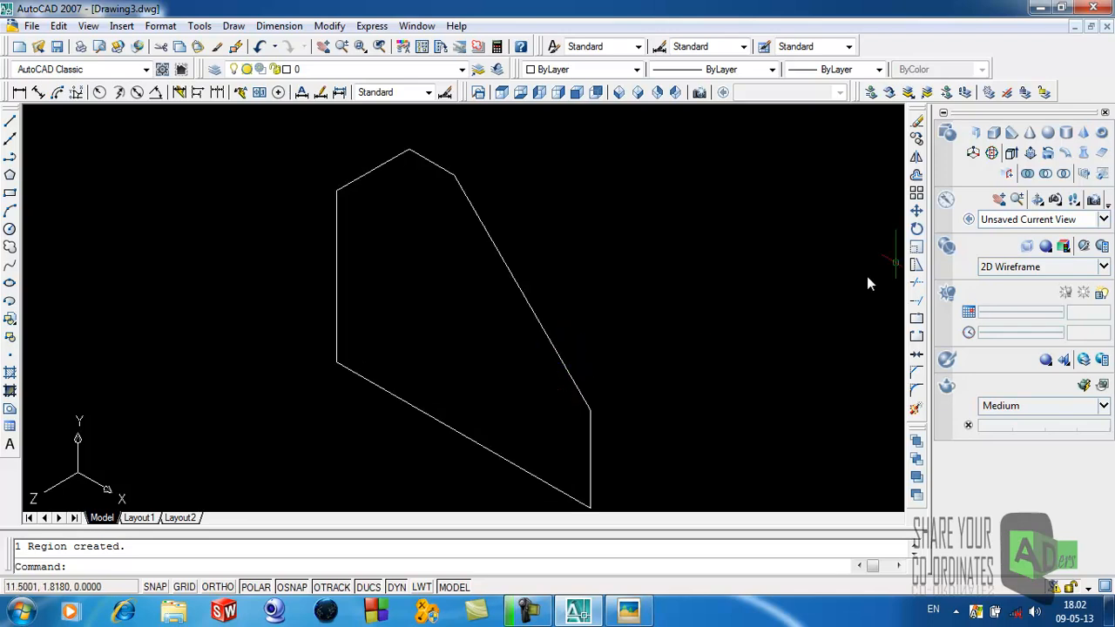
# Extrude the front profile region to a height of 2.00, checking the depth dimensions in the reference picture
pyautogui.click(1012, 157)
pyautogui.click(558, 349)
pyautogui.press('Return')
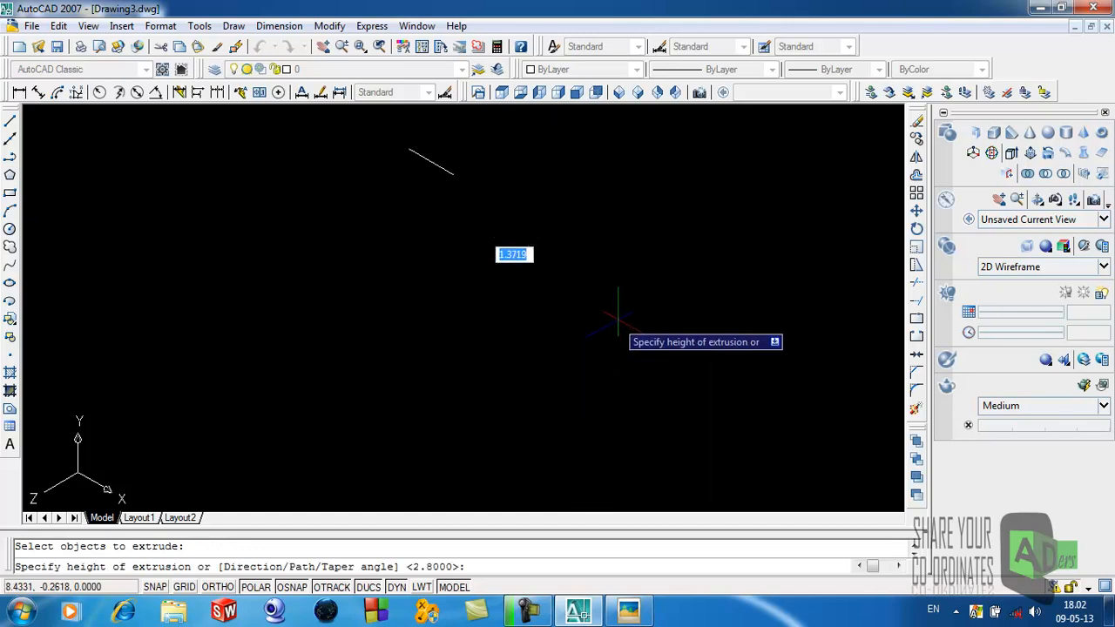
pyautogui.click(629, 610)
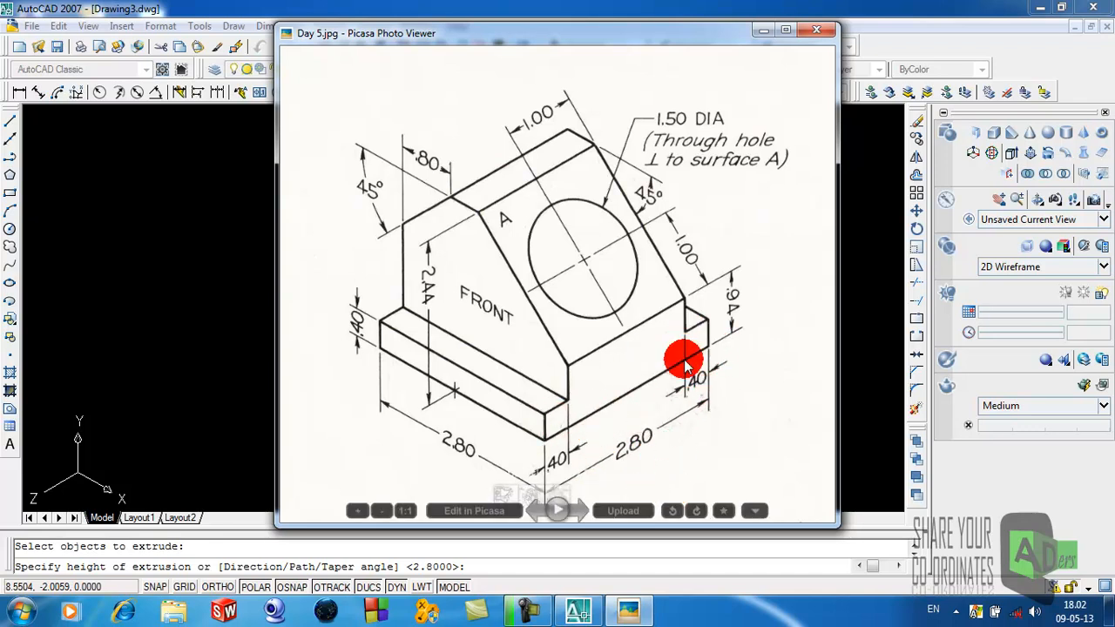
pyautogui.click(767, 39)
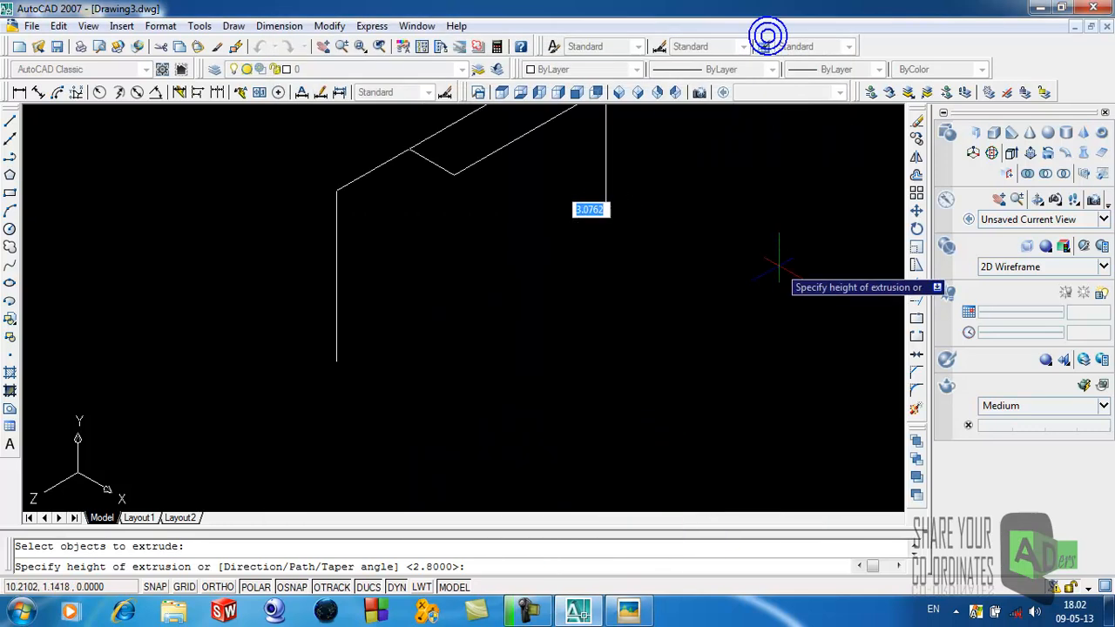
pyautogui.write('2')
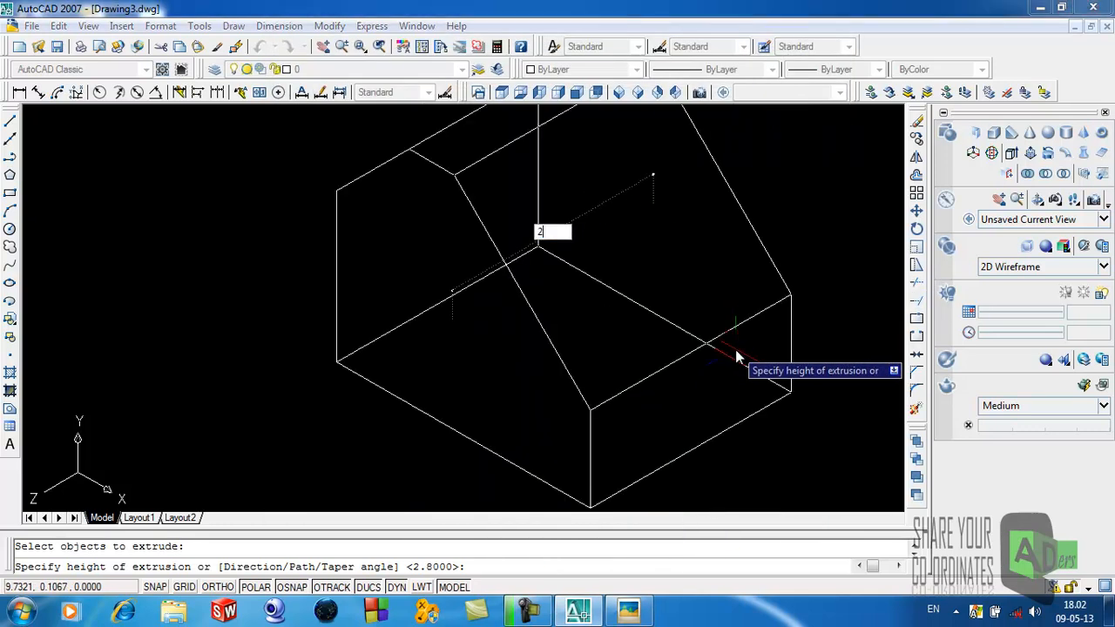
pyautogui.press('Return')
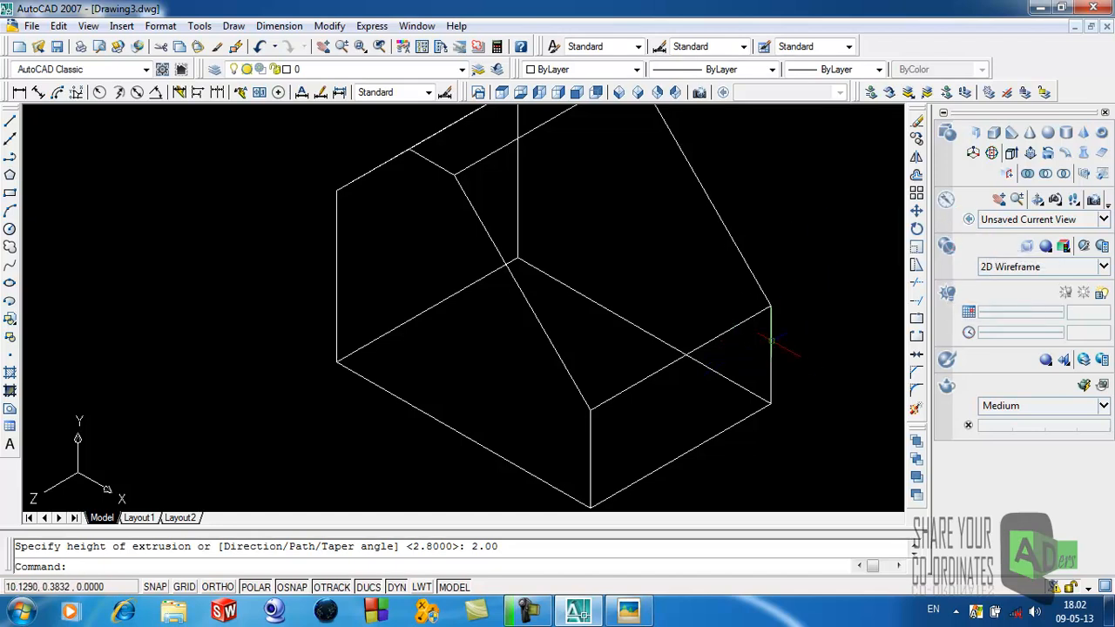
# Set the visual style to Conceptual so the extruded block is shaded
pyautogui.click(1041, 267)
pyautogui.click(891, 392)
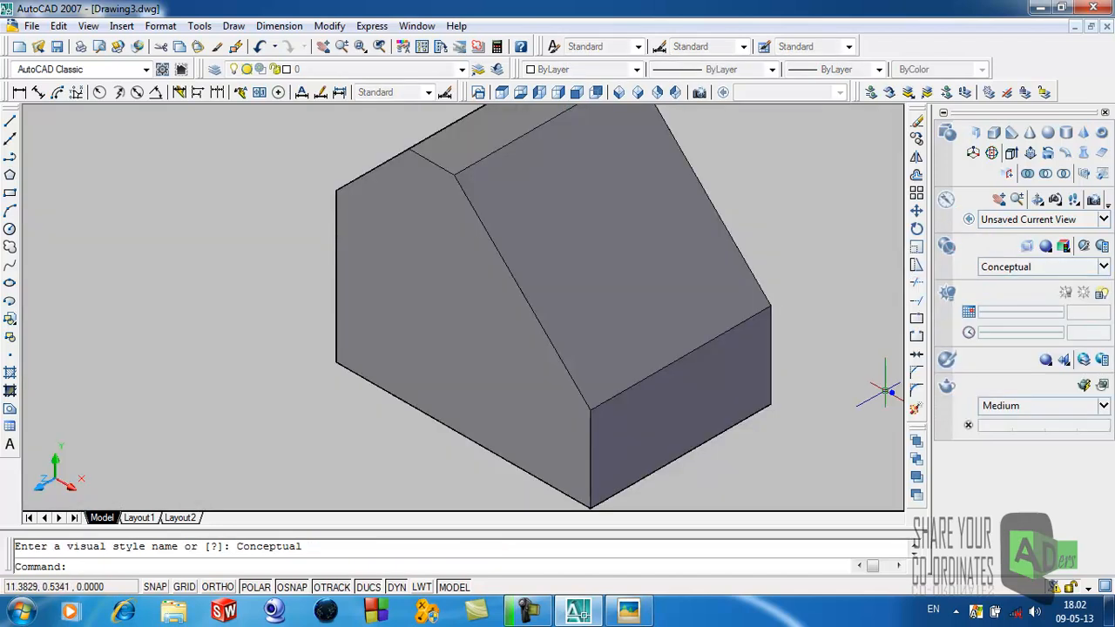
pyautogui.scroll(3, 796, 319)
pyautogui.scroll(-4, 796, 319)
pyautogui.scroll(-2, 346, 317)
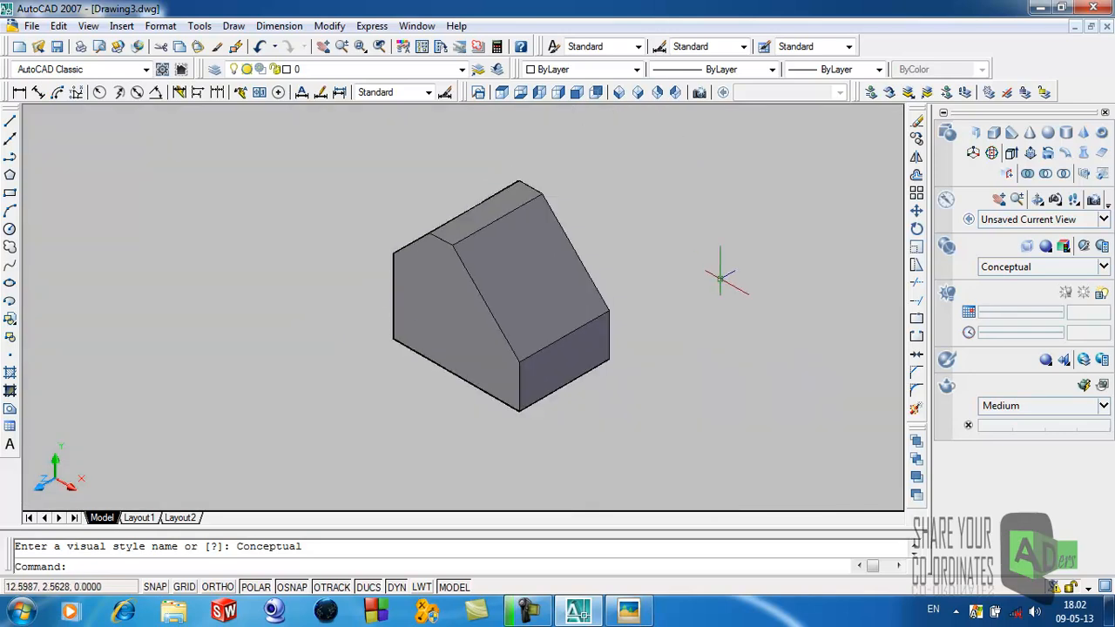
pyautogui.scroll(1, 662, 288)
pyautogui.scroll(1, 377, 438)
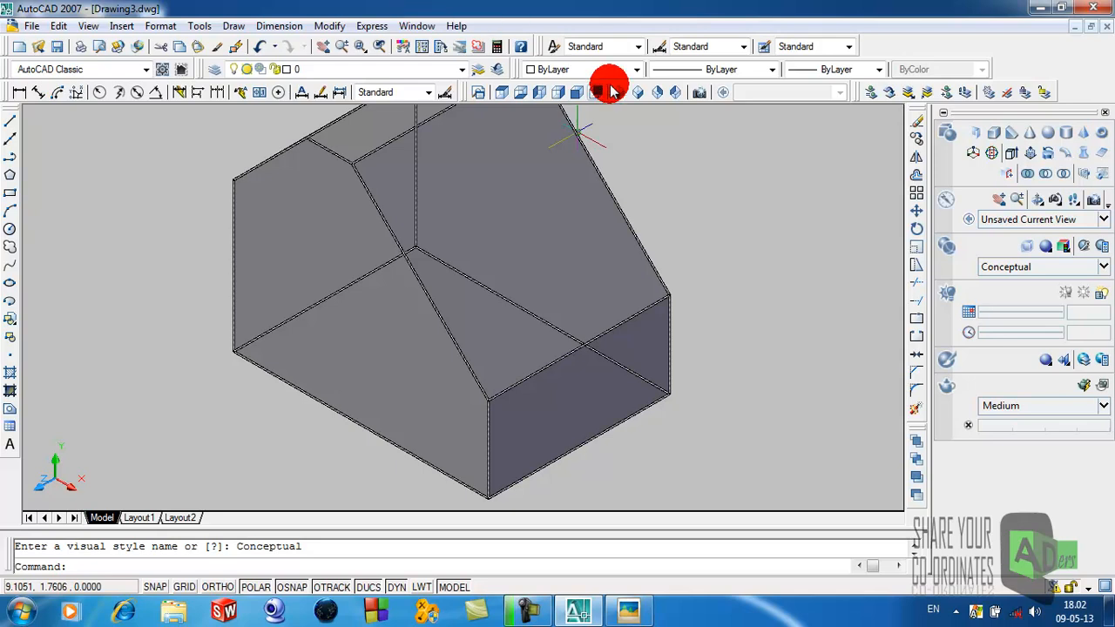
# In the right view, check the reference picture and draw a .4 line leftward from the block's lower-left corner and a .4 line upward
pyautogui.click(557, 93)
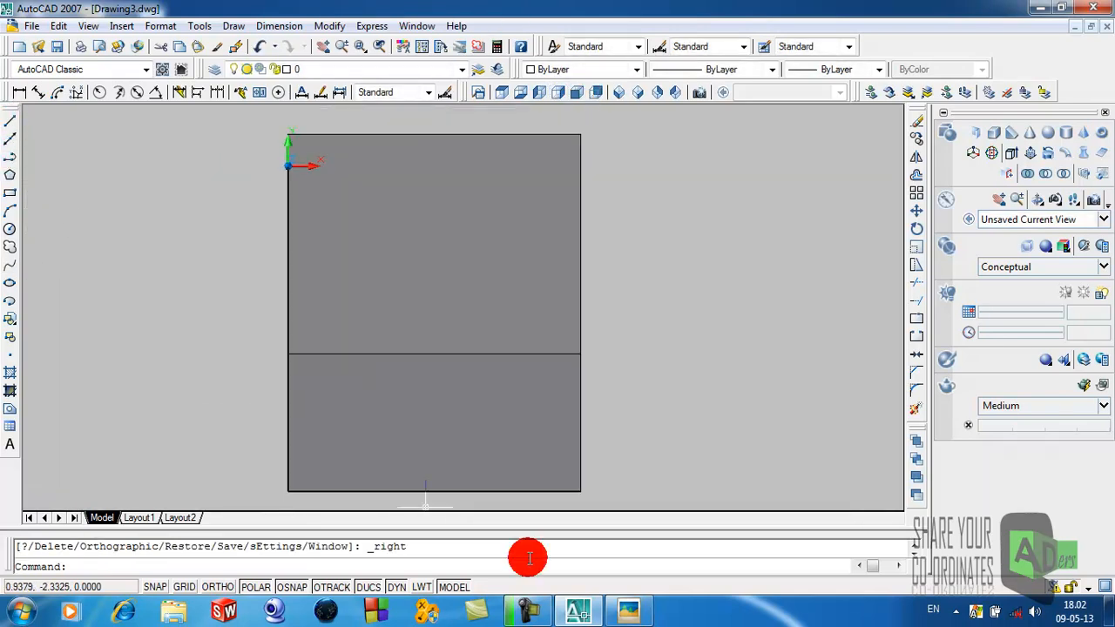
pyautogui.click(628, 610)
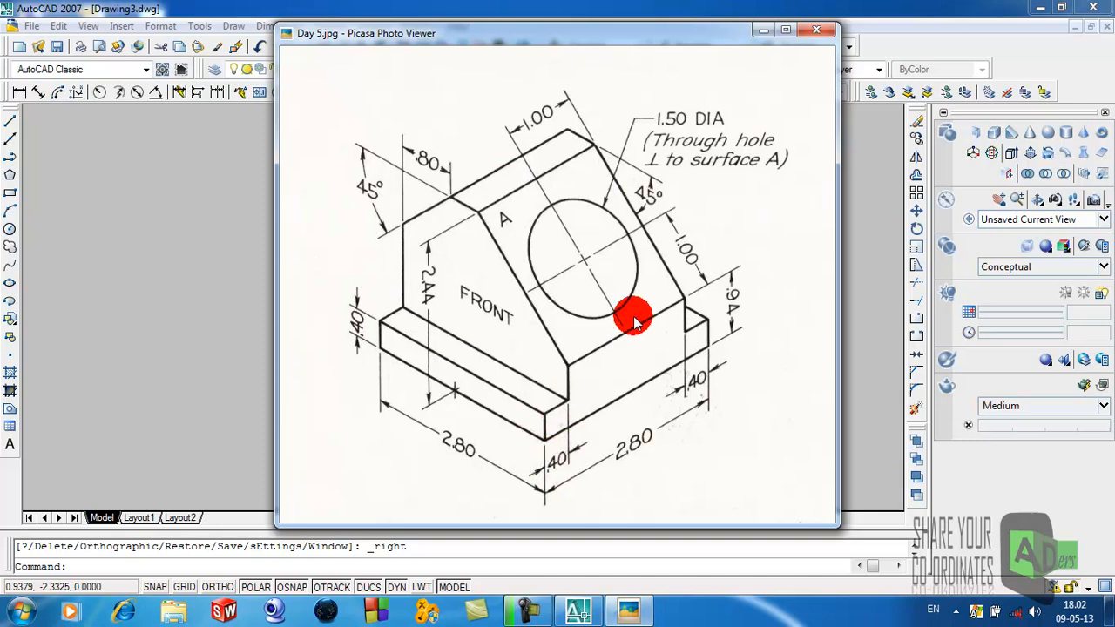
pyautogui.click(819, 29)
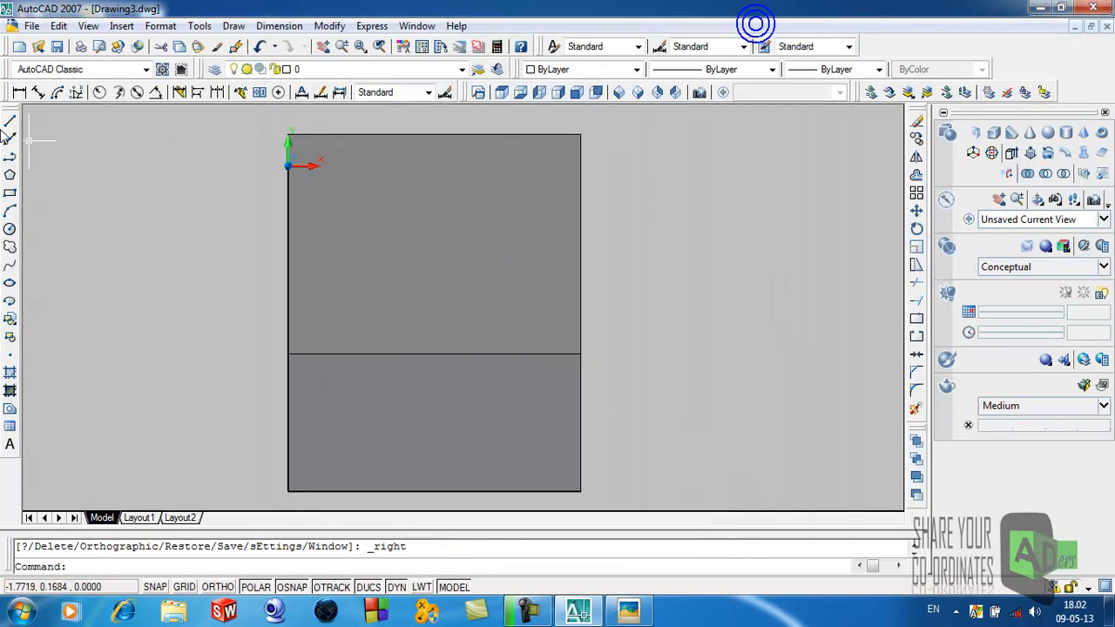
pyautogui.click(10, 120)
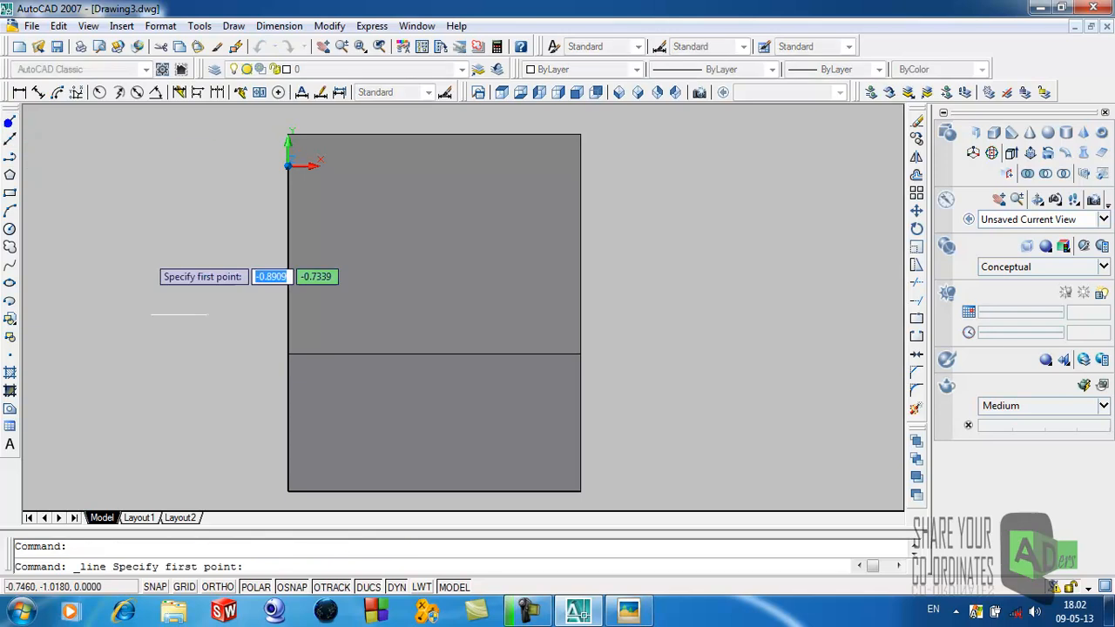
pyautogui.click(288, 491)
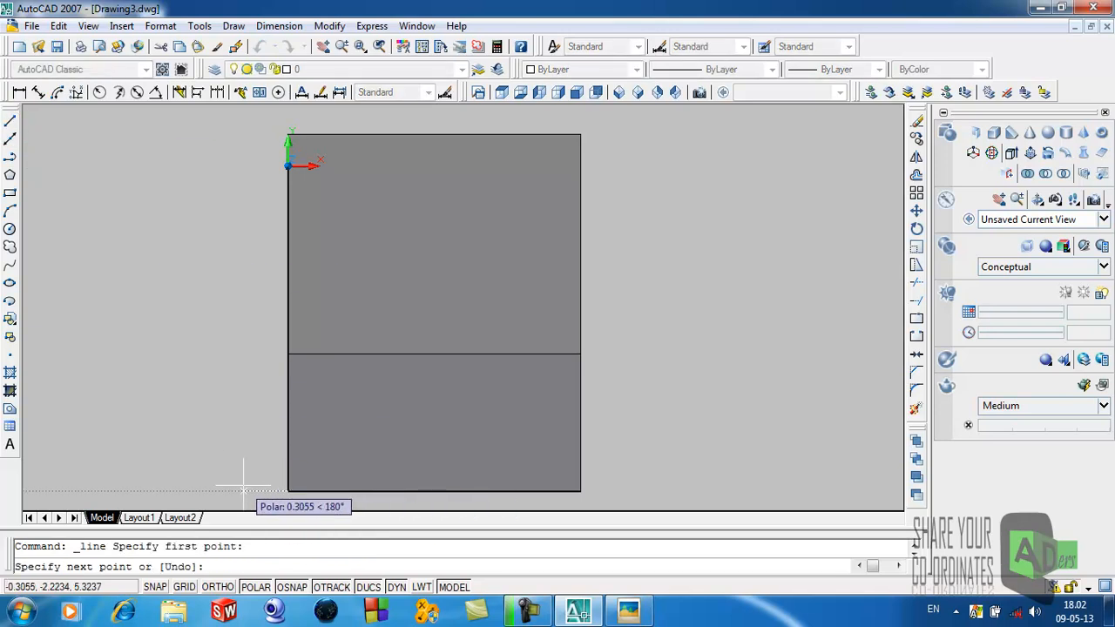
pyautogui.write('.4')
pyautogui.press('Return')
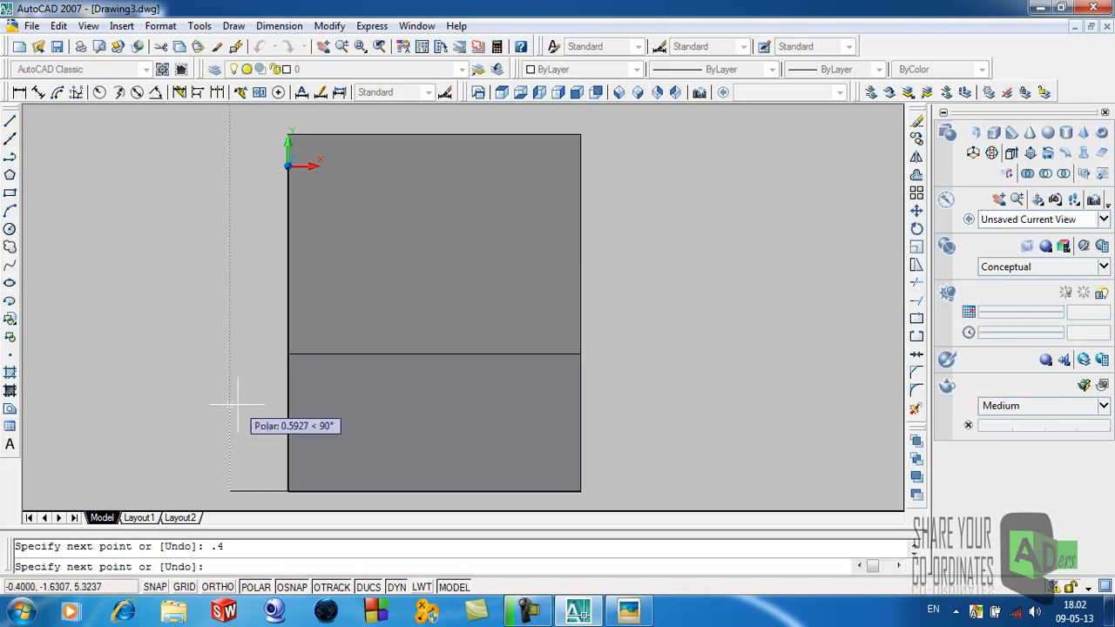
pyautogui.write('.4')
pyautogui.press('Return')
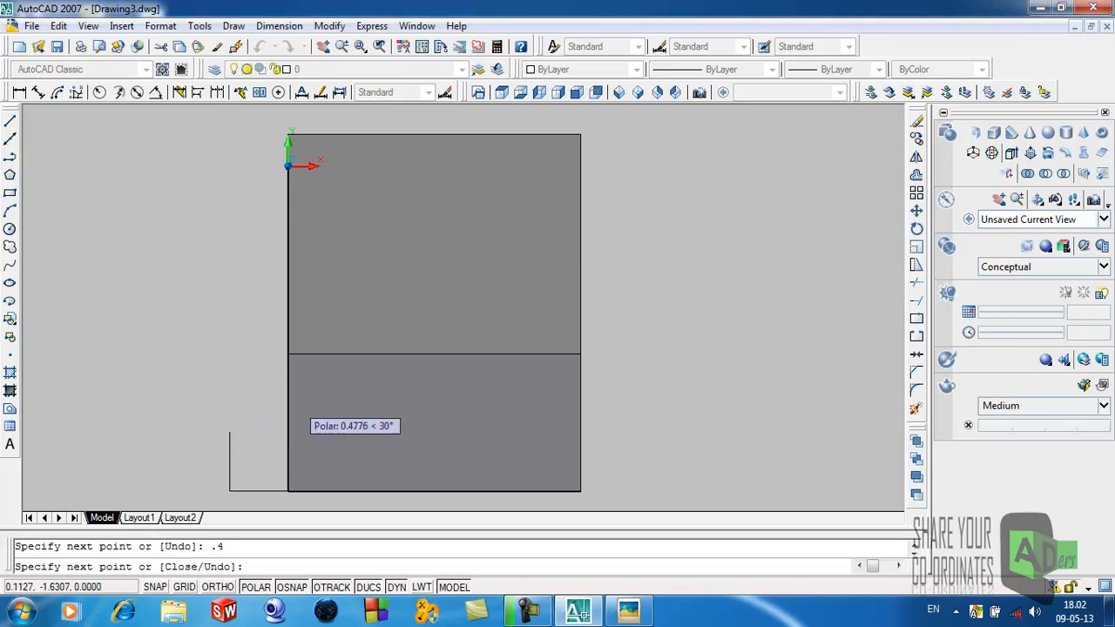
pyautogui.press('Return')
# Complete the small square beside the block with a .4 line rightward from the open upper end and a .4 line downward
pyautogui.write('4')
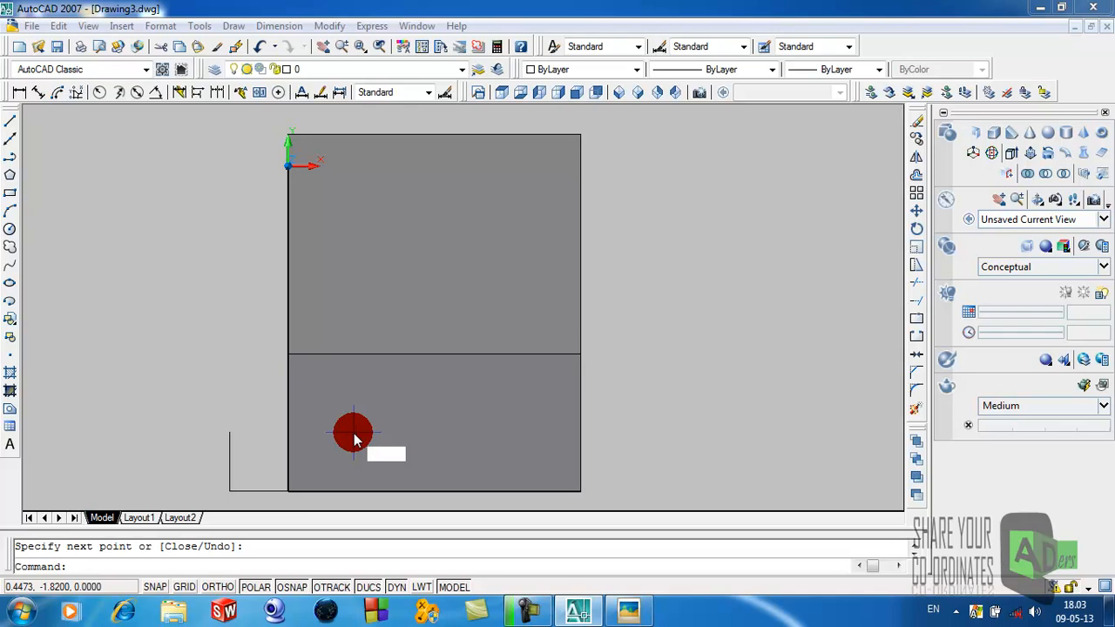
pyautogui.click(27, 94)
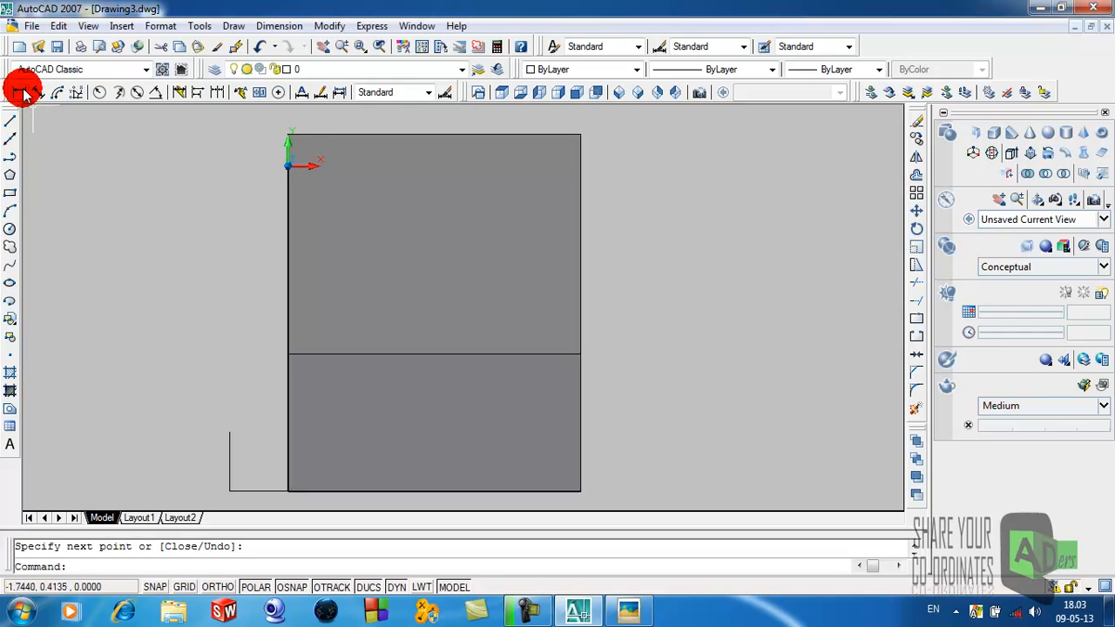
pyautogui.click(11, 121)
pyautogui.click(230, 432)
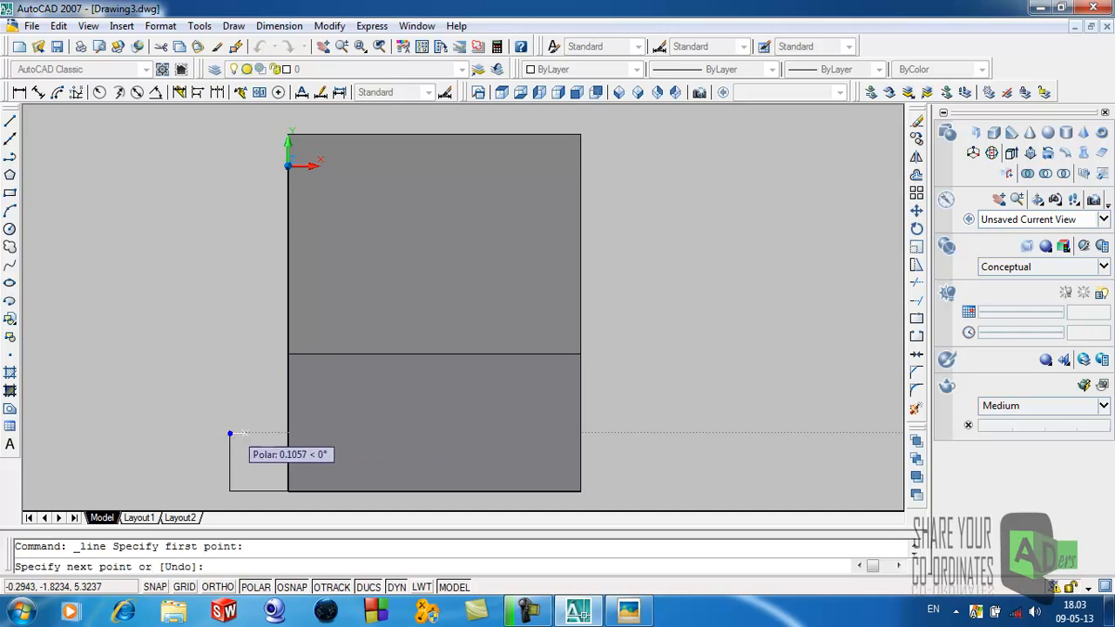
pyautogui.write('.4')
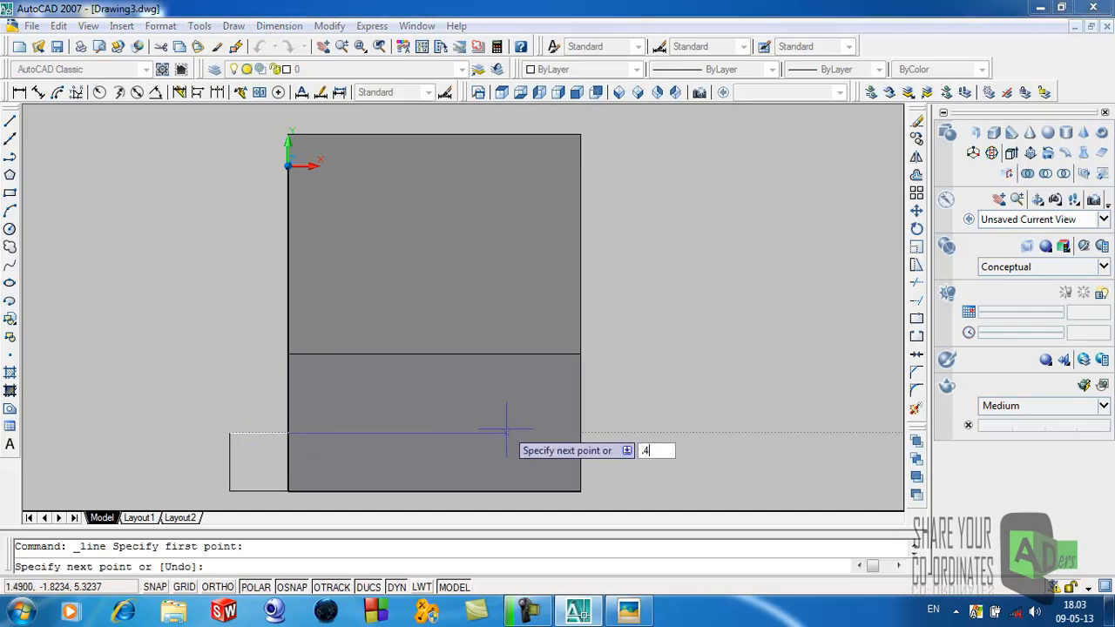
pyautogui.press('Return')
pyautogui.click(293, 525)
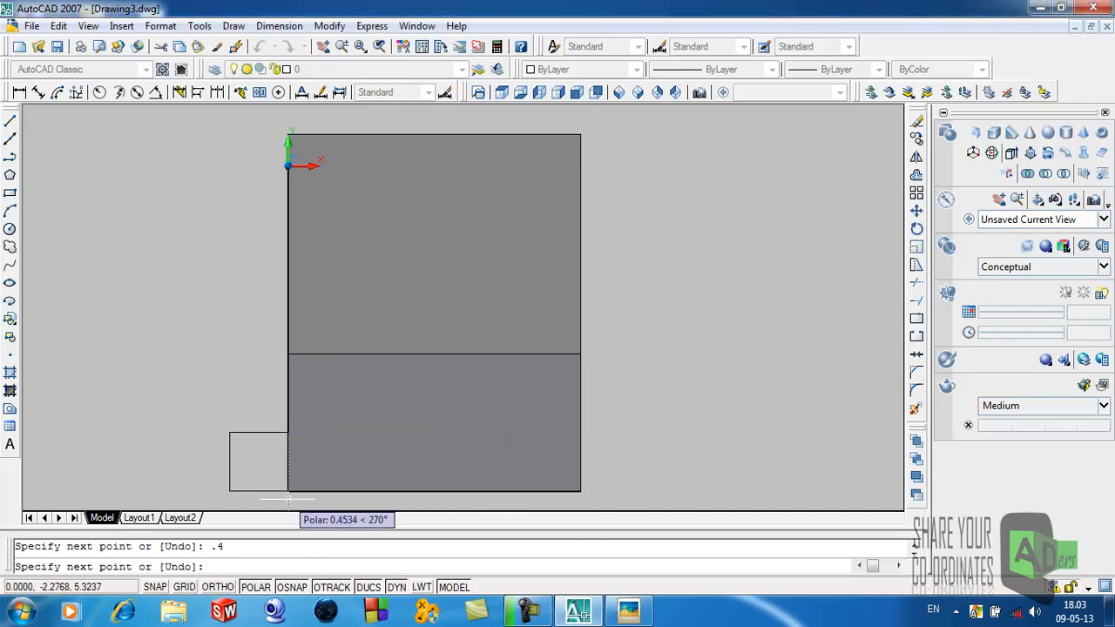
pyautogui.scroll(4, 289, 501)
pyautogui.scroll(-8, 288, 501)
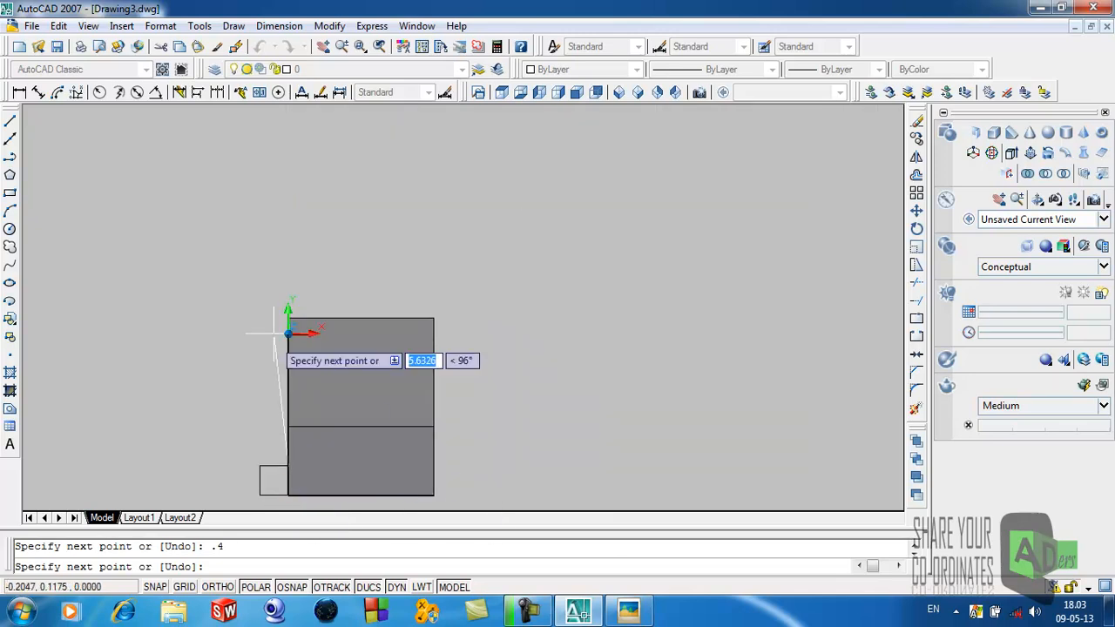
pyautogui.scroll(2, 274, 317)
pyautogui.scroll(-3, 273, 317)
pyautogui.scroll(-3, 281, 473)
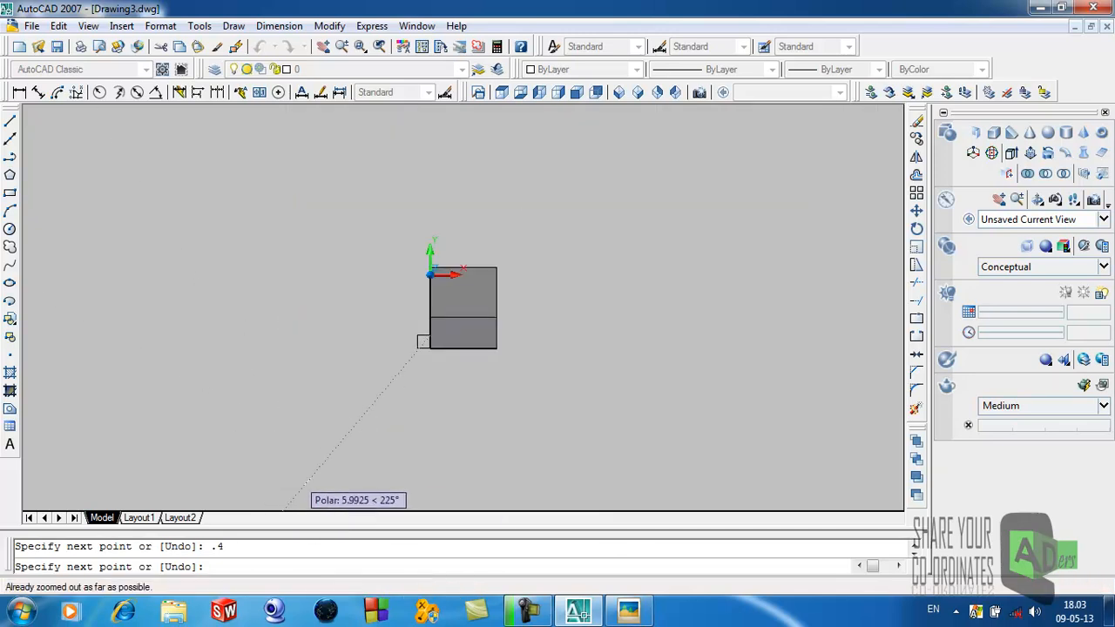
pyautogui.scroll(2, 440, 426)
pyautogui.scroll(3, 440, 426)
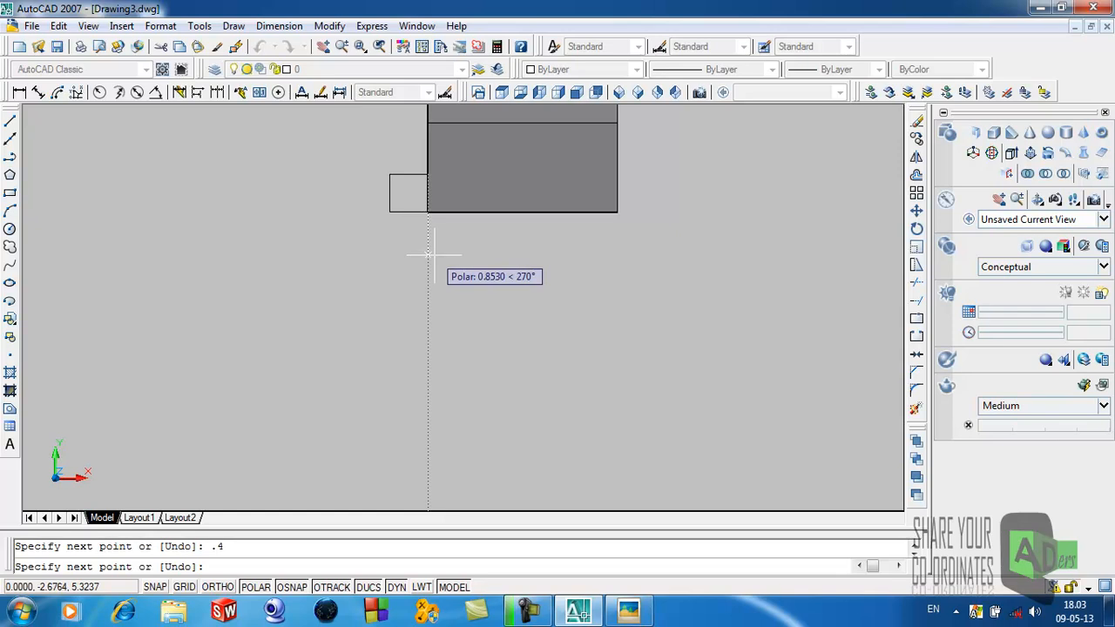
pyautogui.write('.')
pyautogui.press('Return')
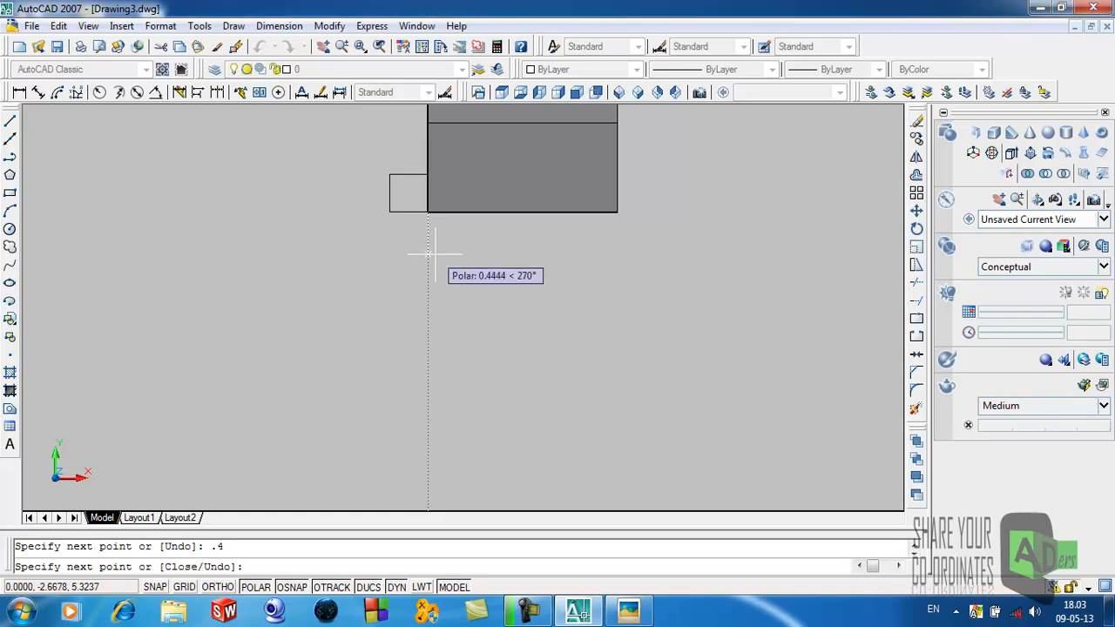
pyautogui.press('Return')
# Convert the four lines of the small .4 square beside the block into a region
pyautogui.scroll(2, 697, 192)
pyautogui.scroll(-4, 665, 210)
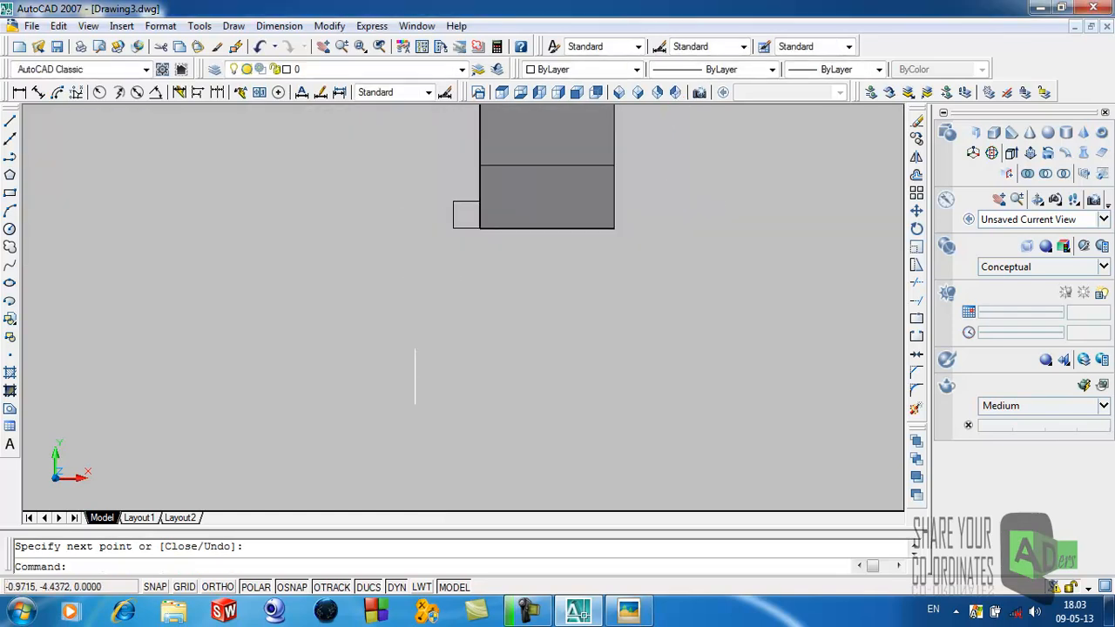
pyautogui.scroll(3, 747, 142)
pyautogui.scroll(3, 182, 165)
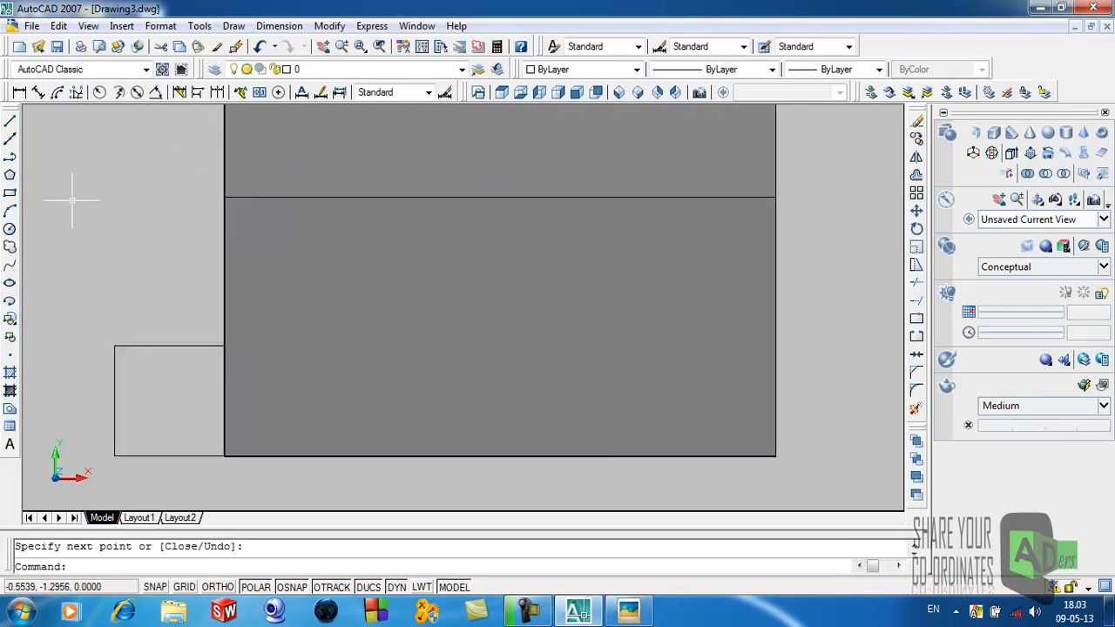
pyautogui.click(9, 408)
pyautogui.click(77, 299)
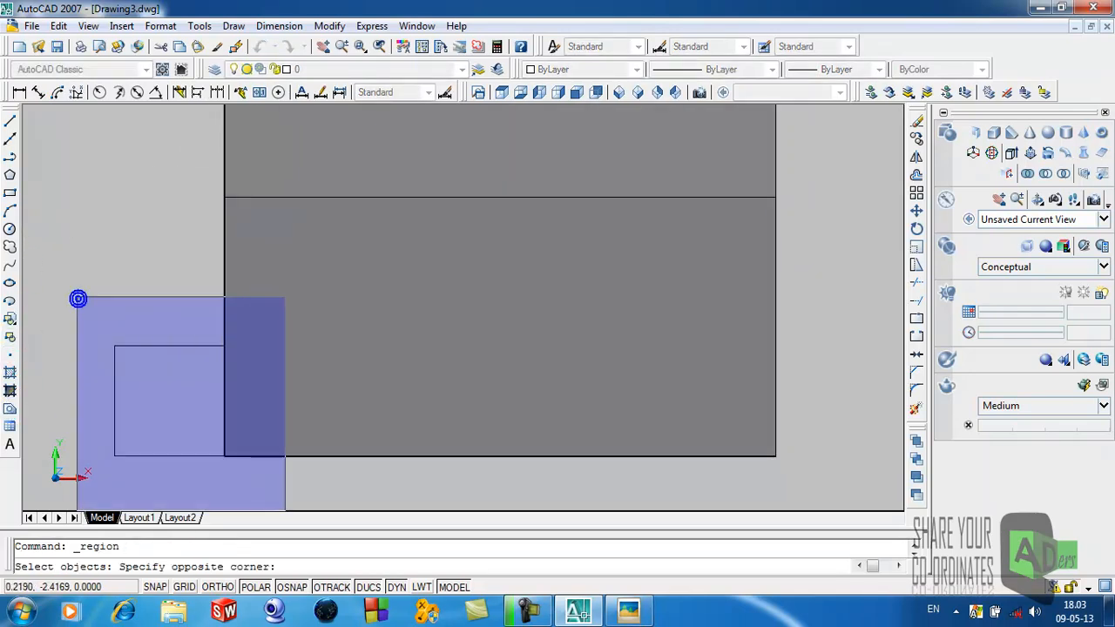
pyautogui.click(280, 508)
pyautogui.press('Return')
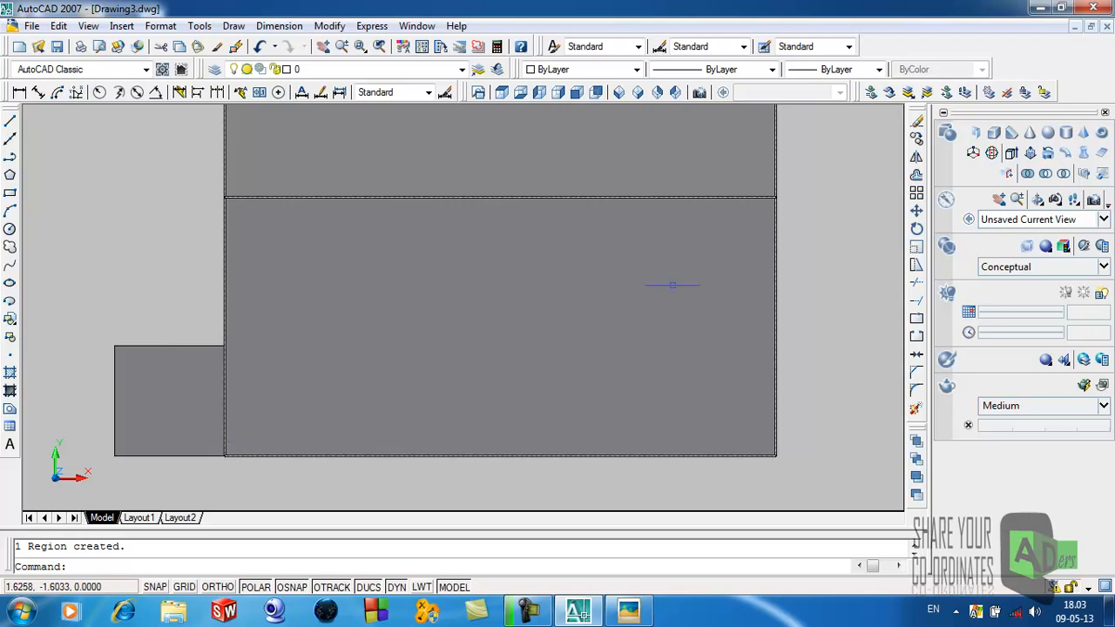
# In the southeast isometric view, extrude the small .4 square region 2.80 along the block's side to form the base ledge
pyautogui.click(637, 92)
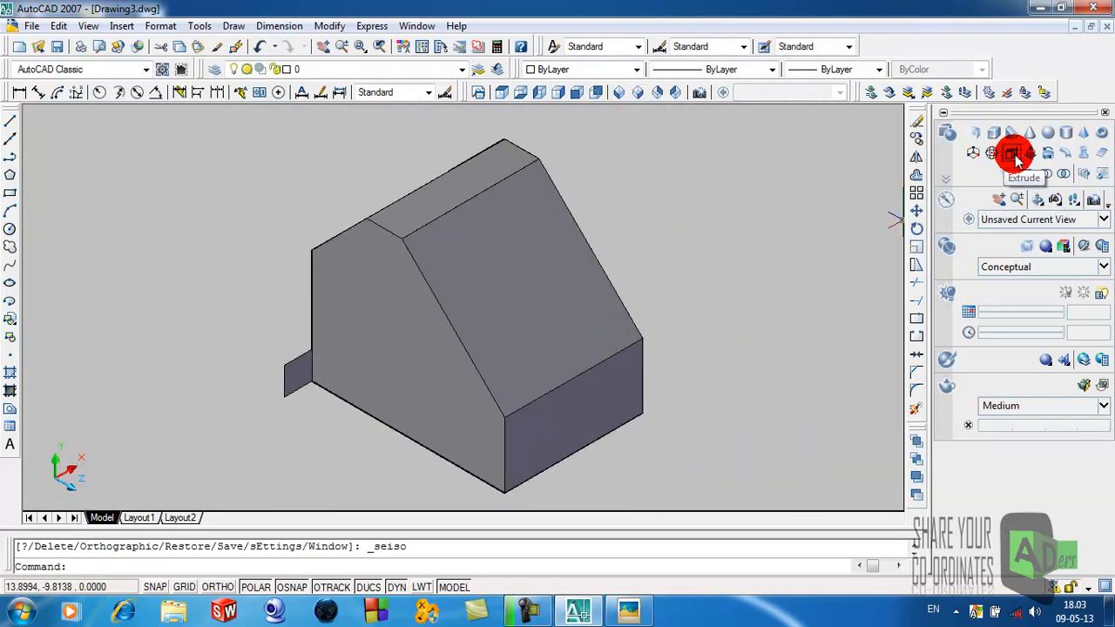
pyautogui.click(1013, 157)
pyautogui.press('Return')
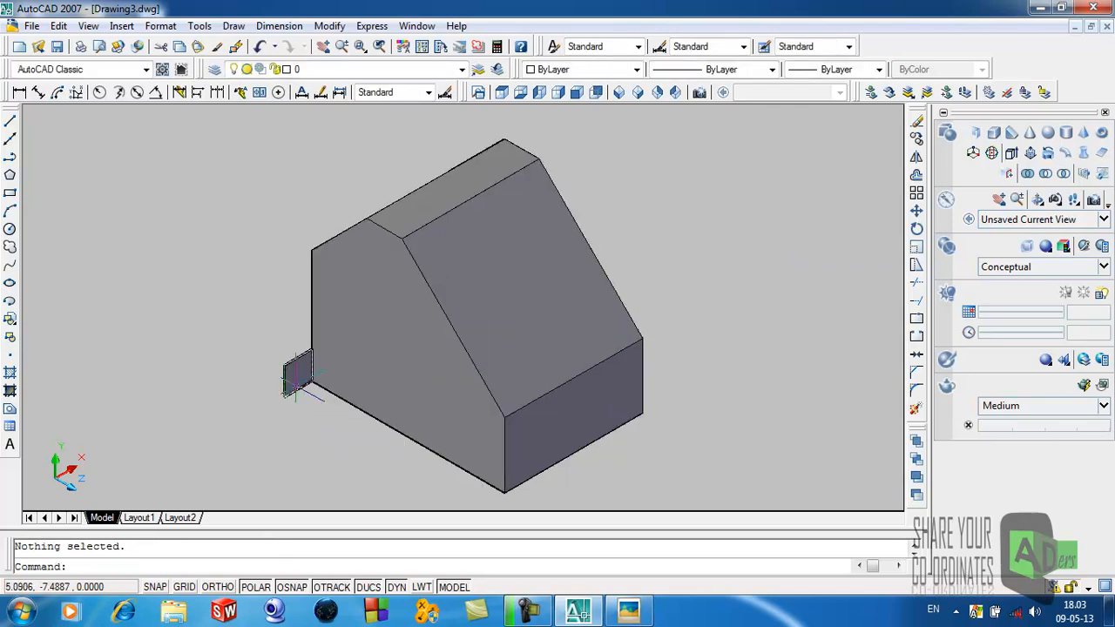
pyautogui.click(1013, 156)
pyautogui.click(281, 379)
pyautogui.press('Return')
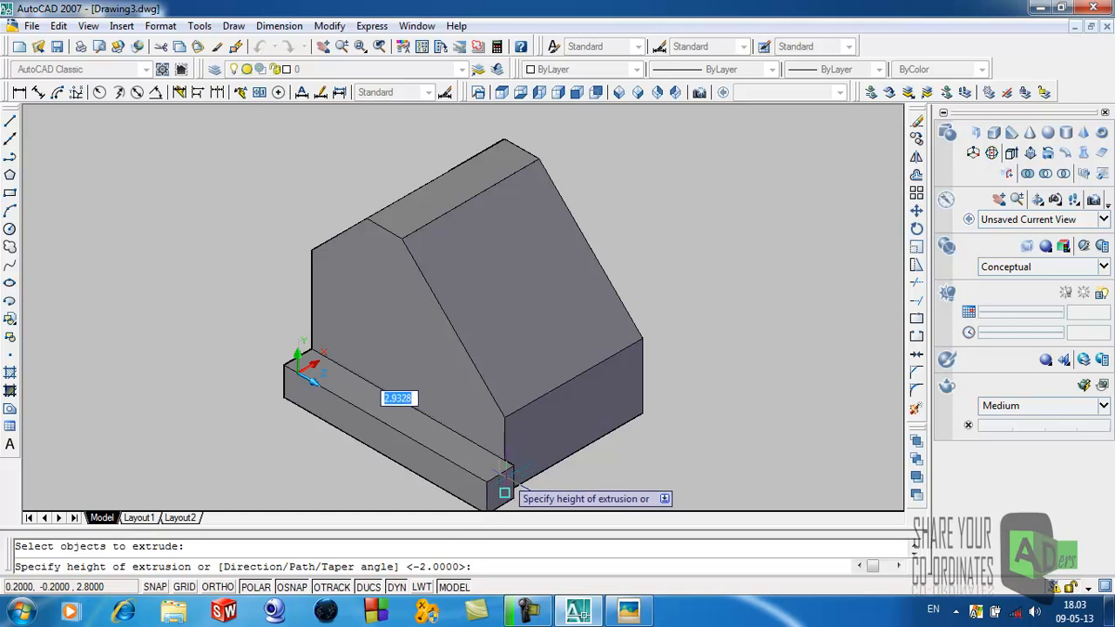
pyautogui.write('2.')
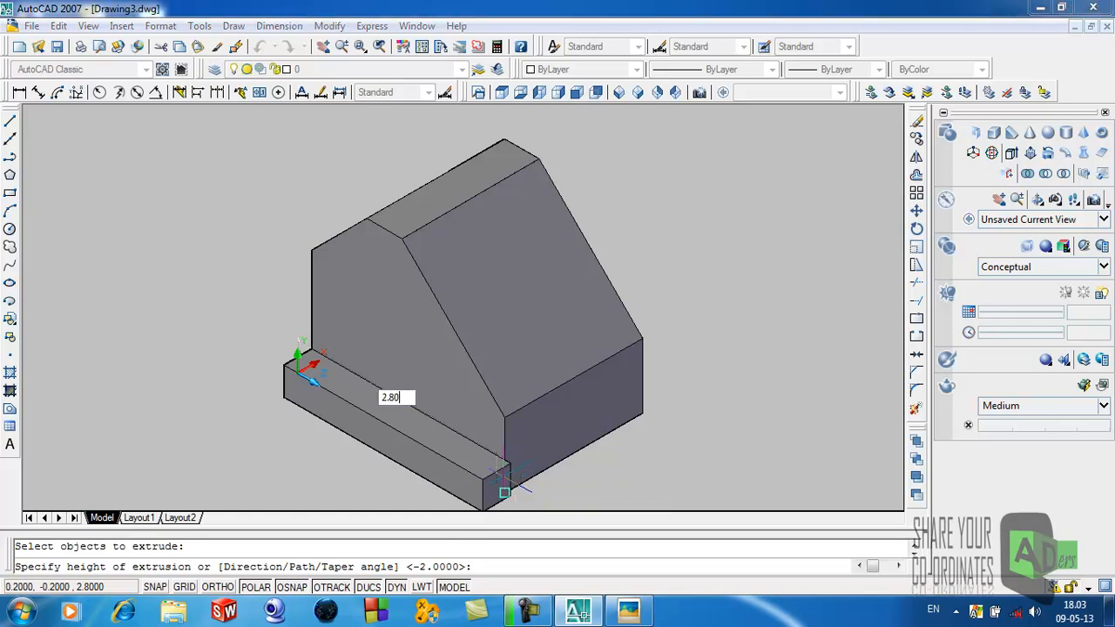
pyautogui.write('80')
pyautogui.press('Return')
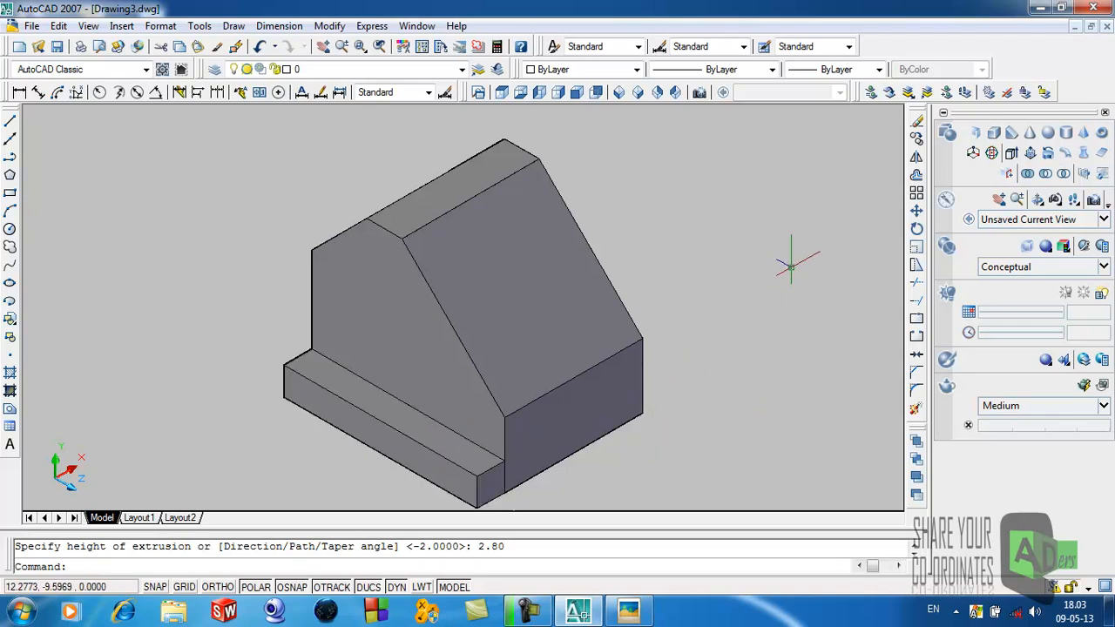
# Mirror the base ledge to the opposite side about a vertical line through the block's bottom front edge midpoint, keeping the source object
pyautogui.click(914, 162)
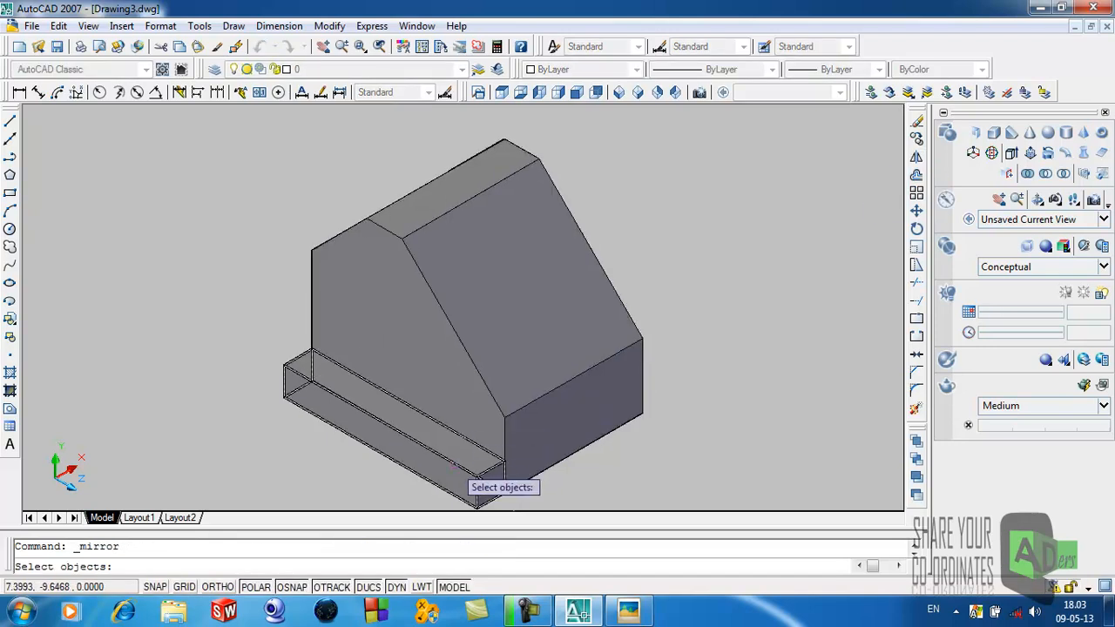
pyautogui.click(467, 464)
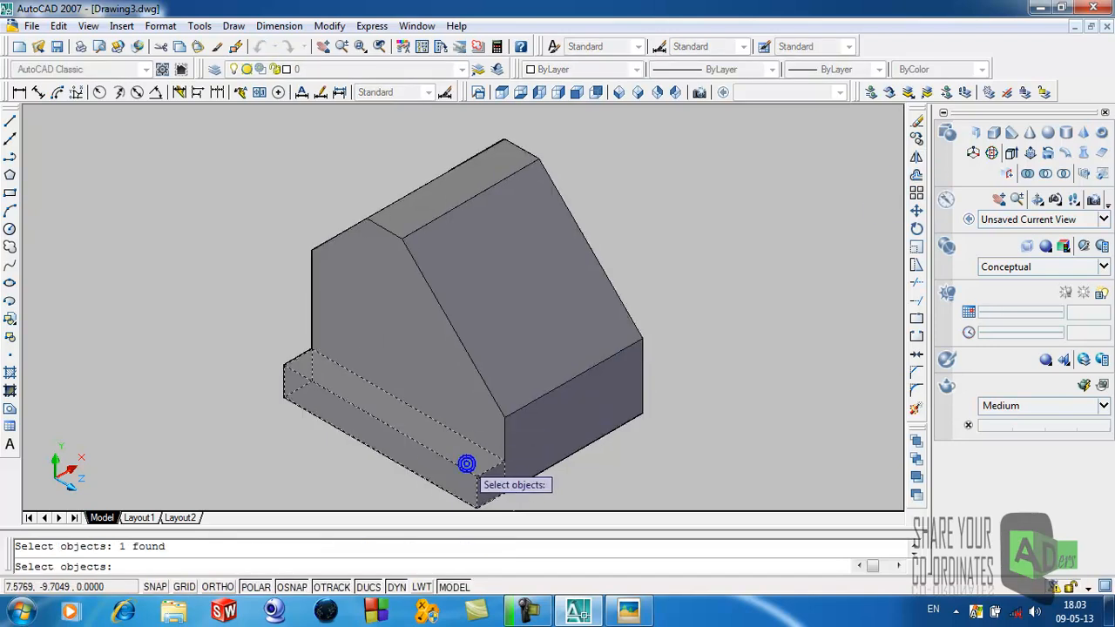
pyautogui.press('Return')
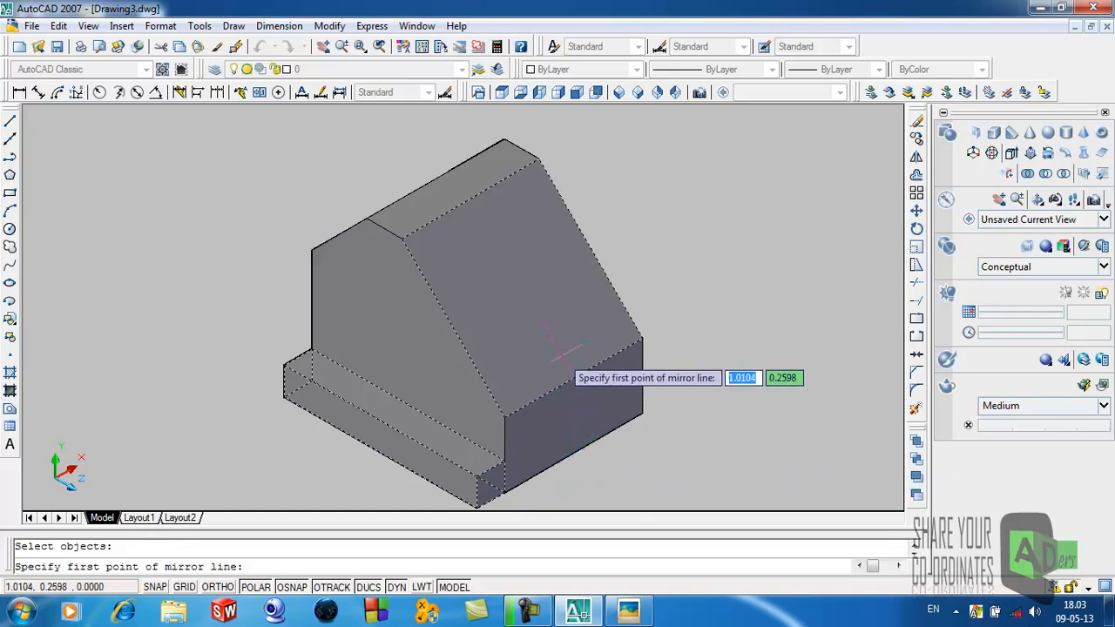
pyautogui.click(575, 451)
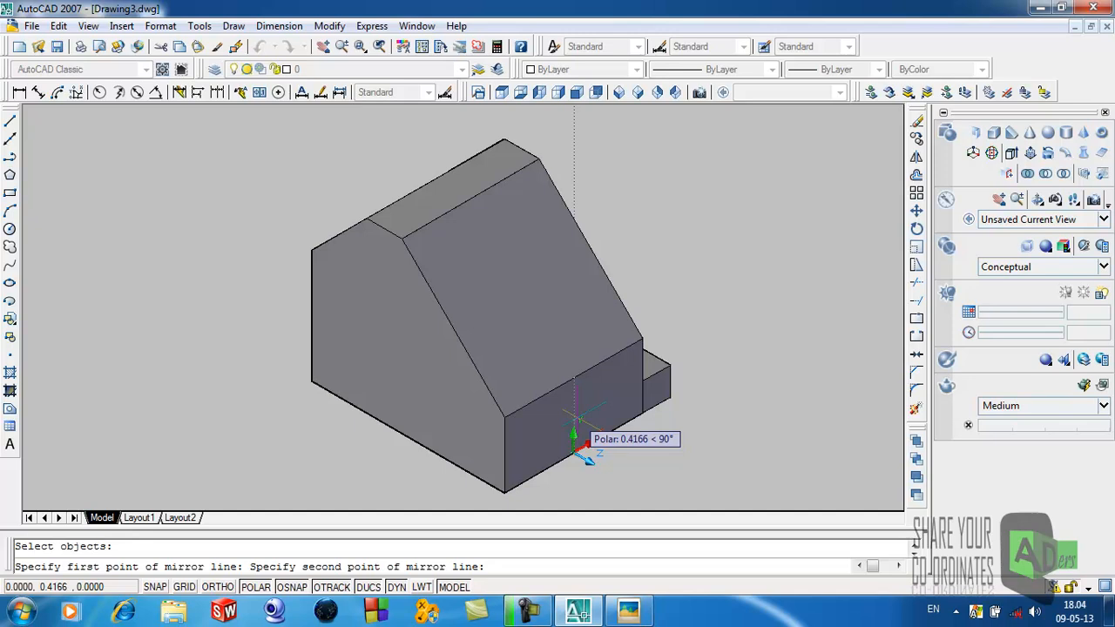
pyautogui.click(575, 420)
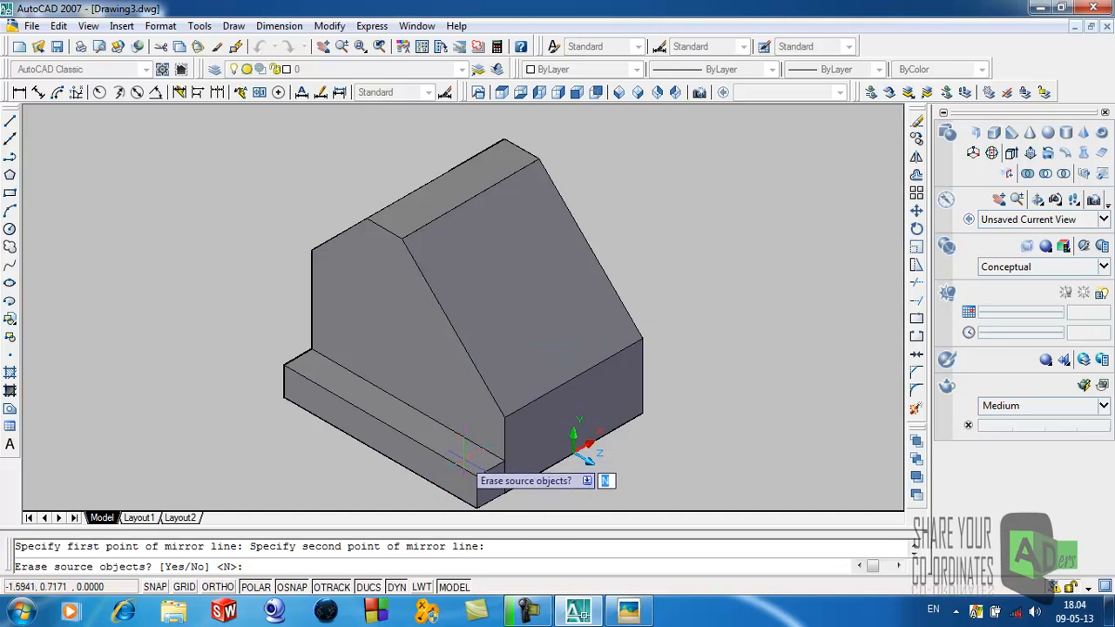
pyautogui.click(714, 309)
pyautogui.write('n')
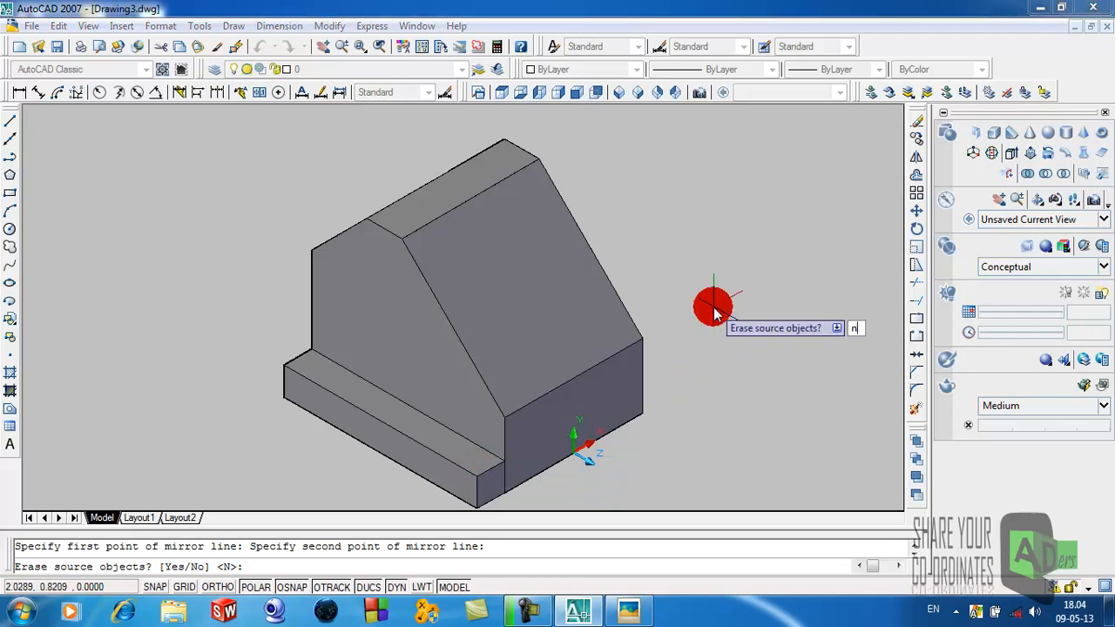
pyautogui.press('Return')
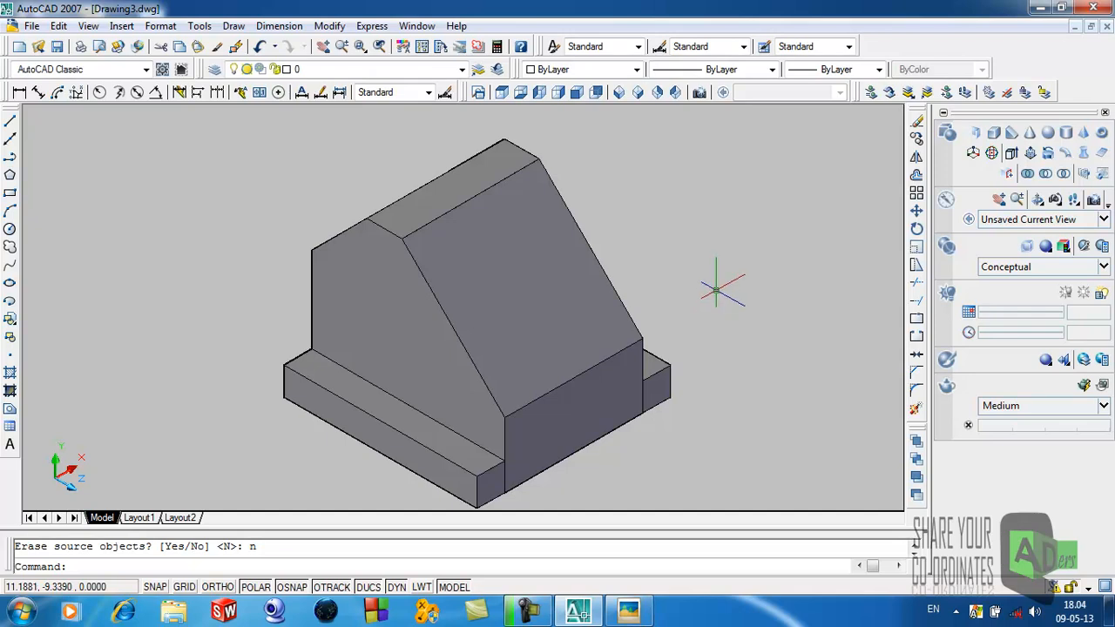
# Union the main block and the two base ledges into one solid
pyautogui.click(1028, 172)
pyautogui.click(768, 414)
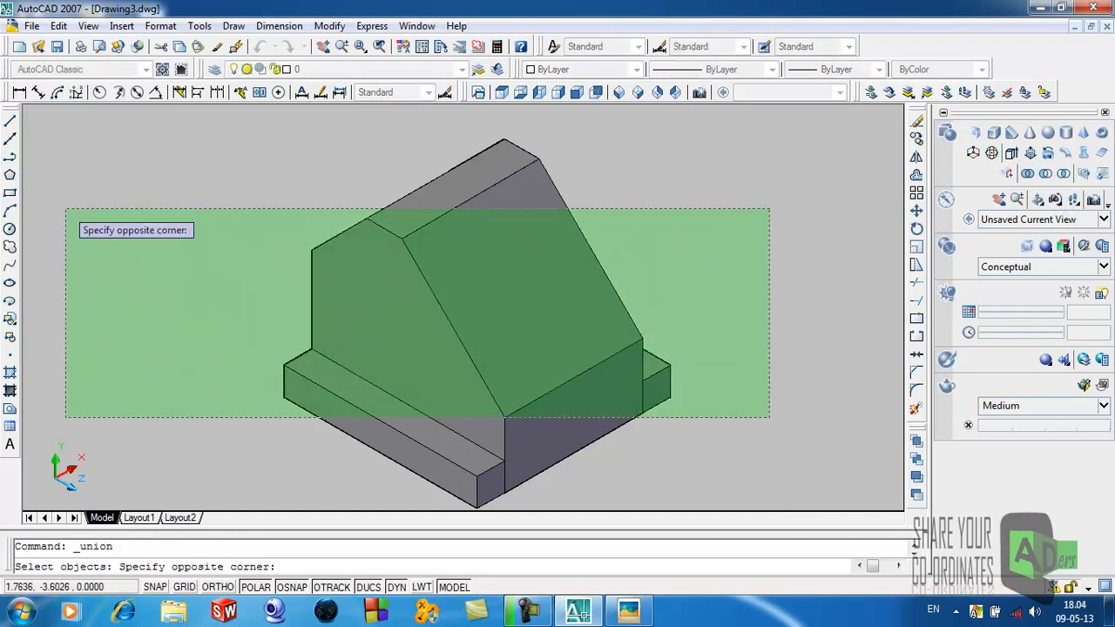
pyautogui.click(66, 209)
pyautogui.press('Return')
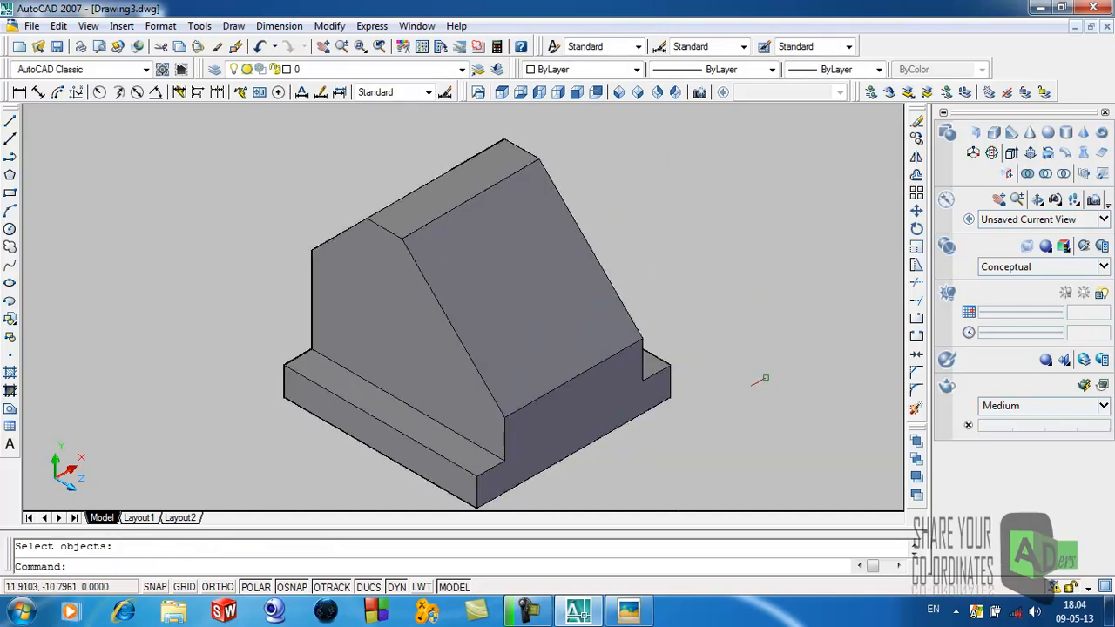
# Check the through hole's diameter and centre location on surface A in the reference picture
pyautogui.click(629, 610)
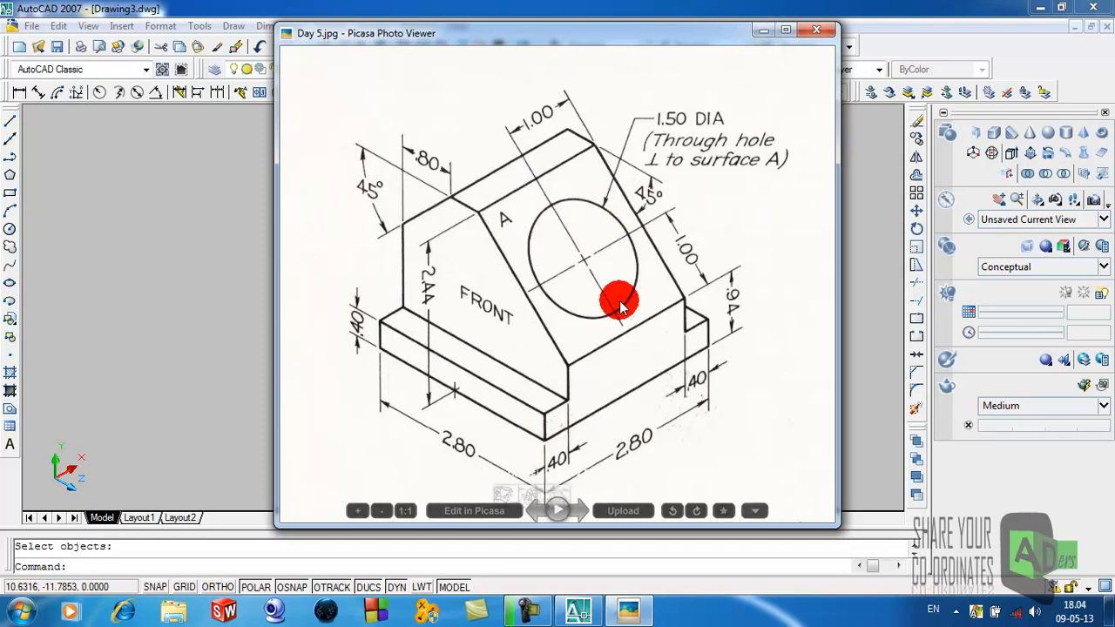
pyautogui.click(763, 30)
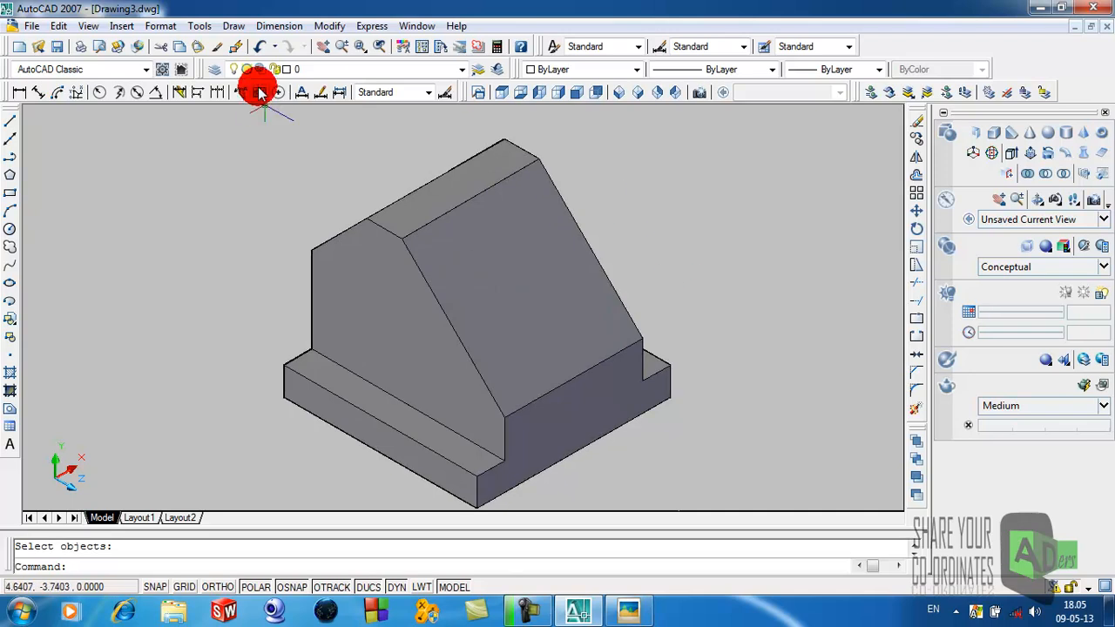
pyautogui.click(205, 32)
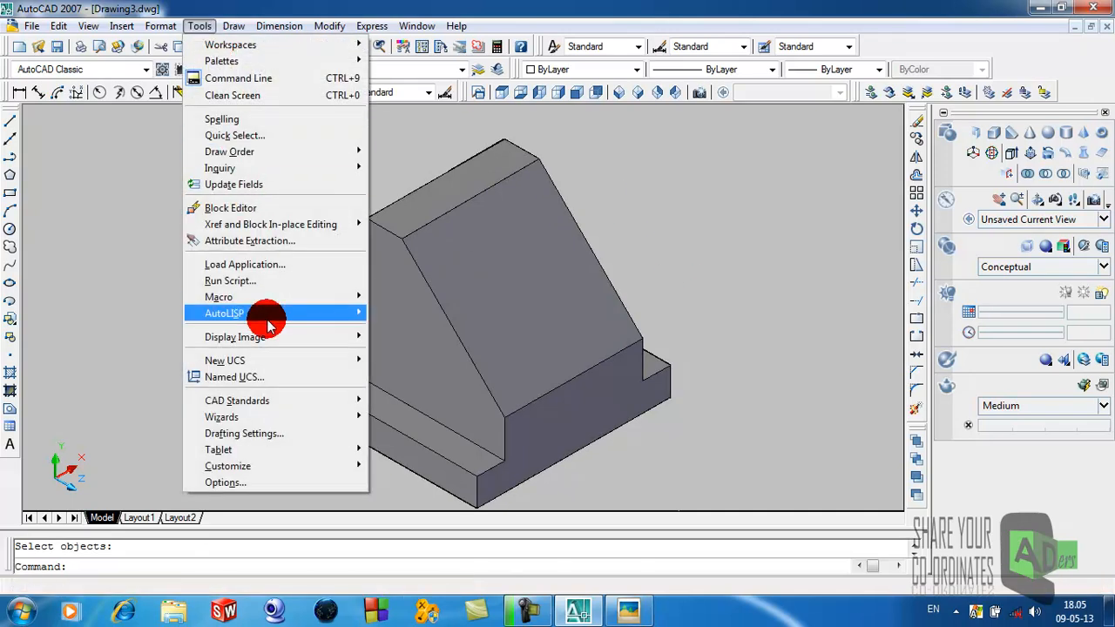
pyautogui.moveTo(237, 366)
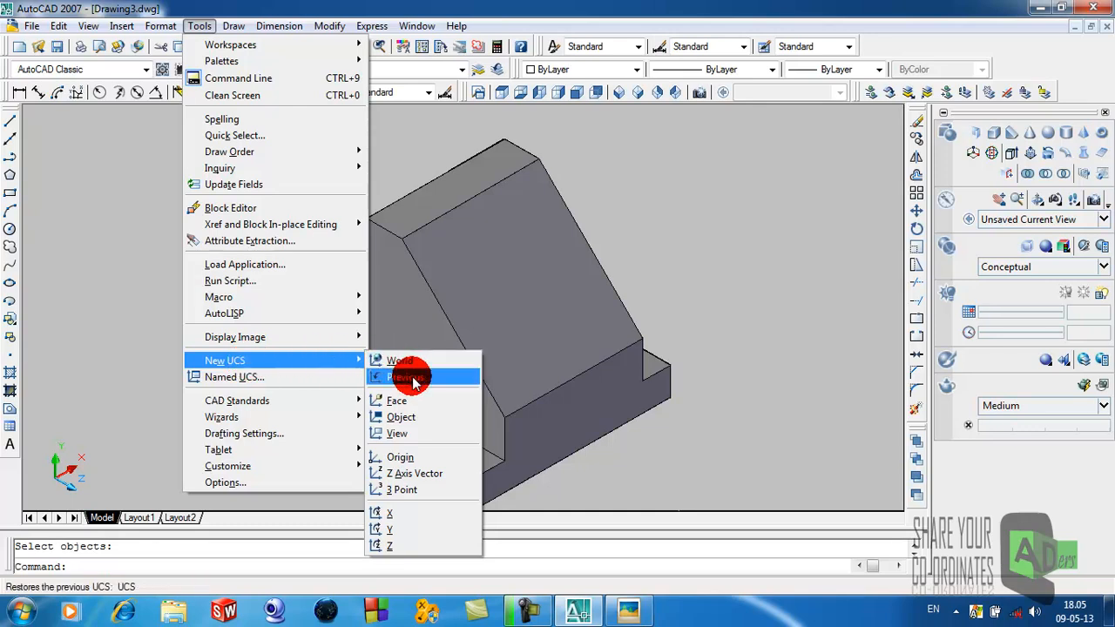
pyautogui.click(403, 490)
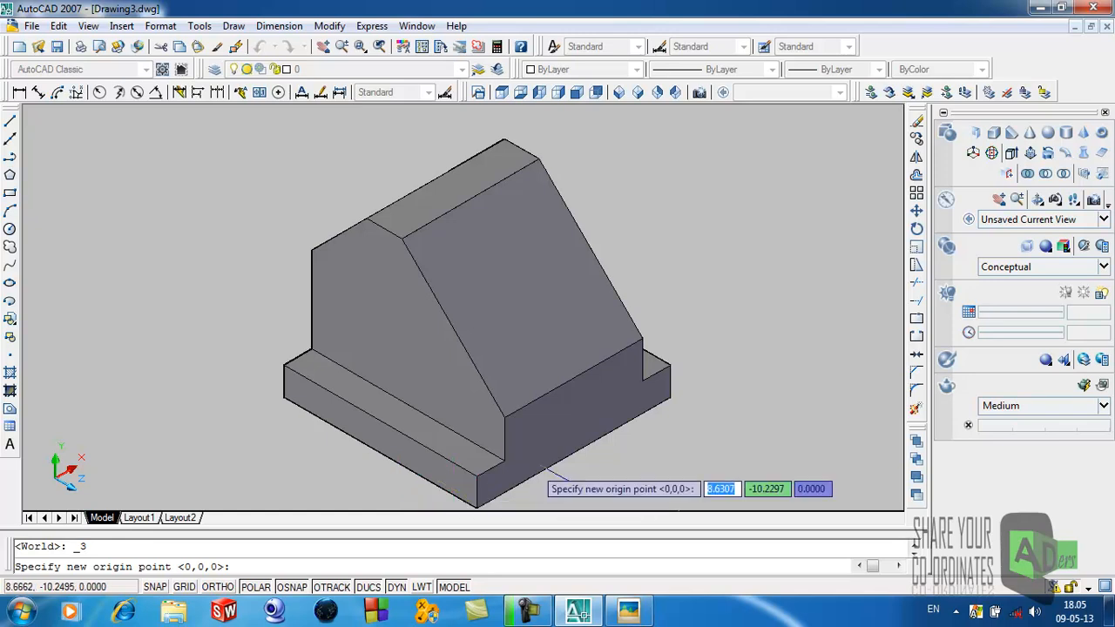
pyautogui.click(505, 418)
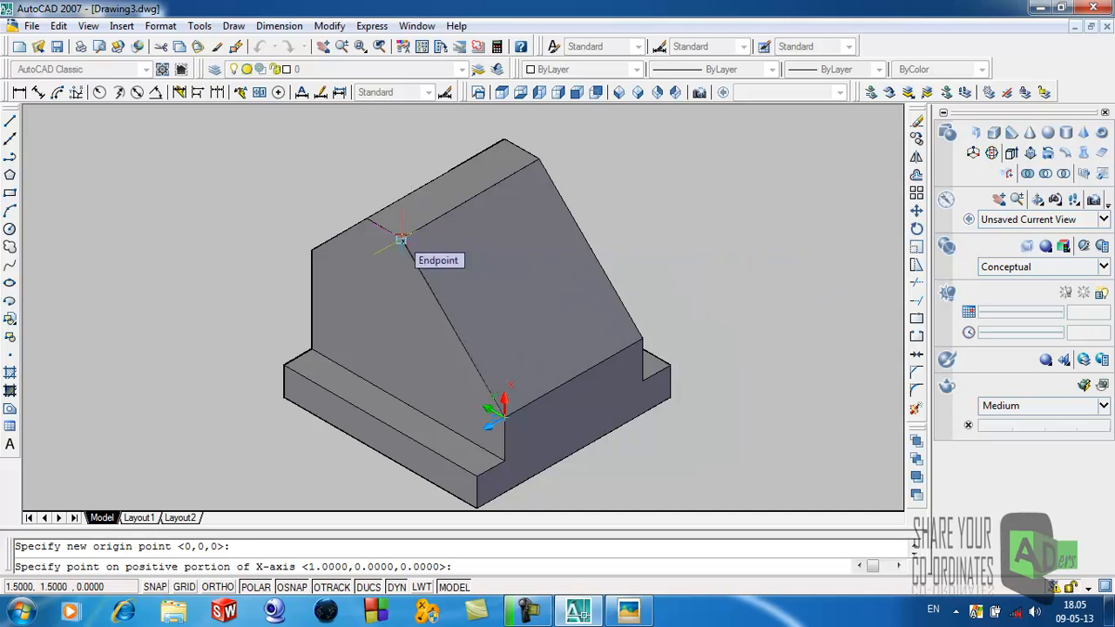
pyautogui.press('Escape')
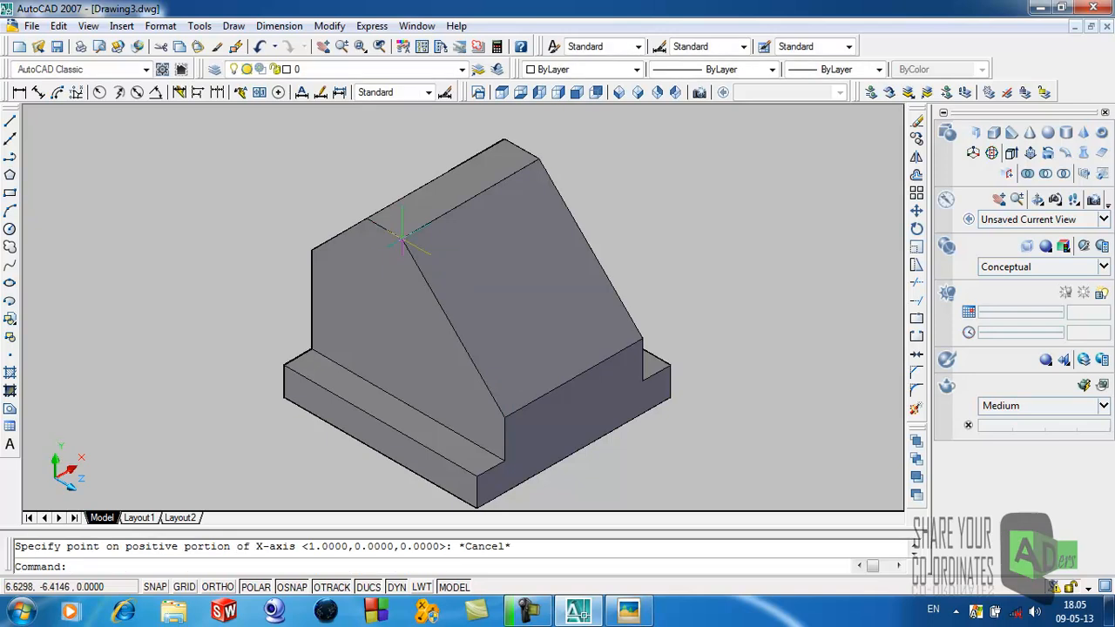
# Align a three-point UCS to the sloped face, with its origin at the far lower corner and X along the lower edge
pyautogui.rightClick(194, 125)
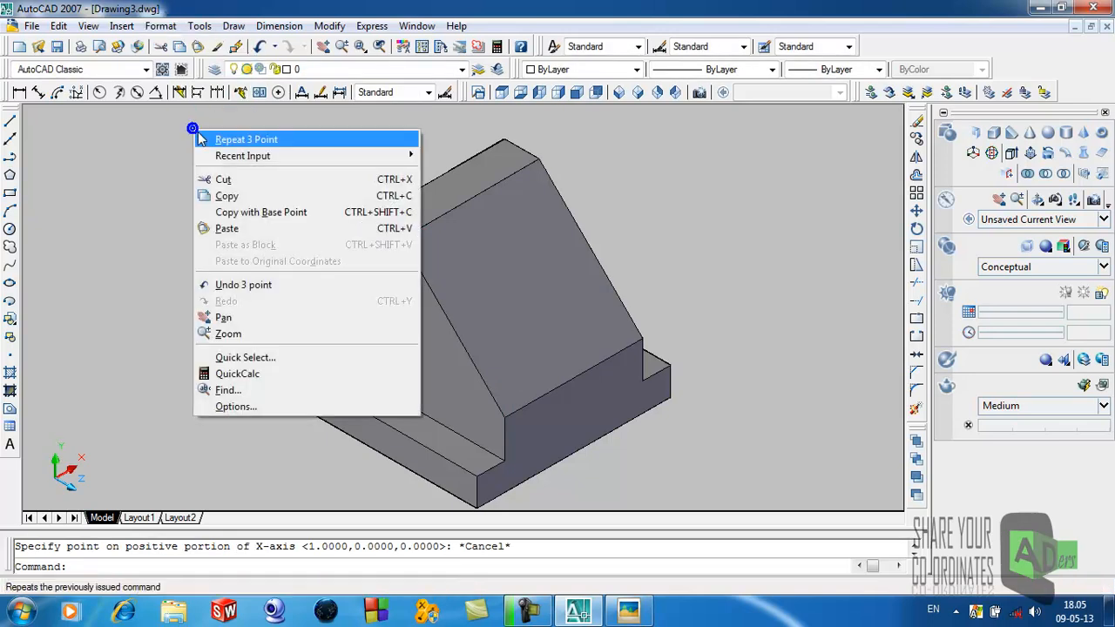
pyautogui.click(209, 138)
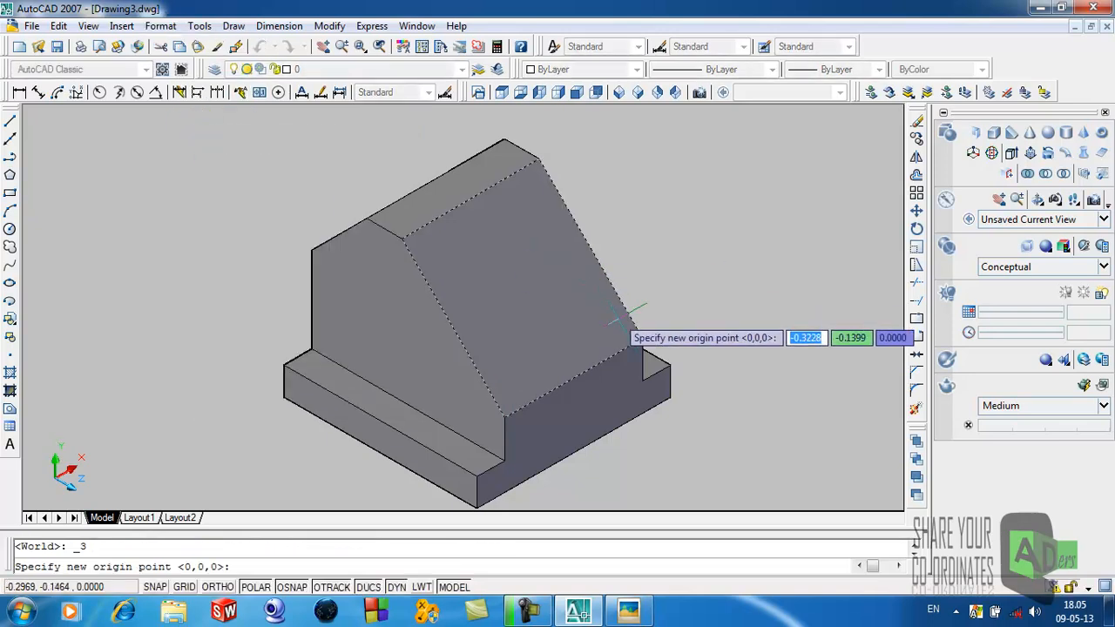
pyautogui.click(645, 340)
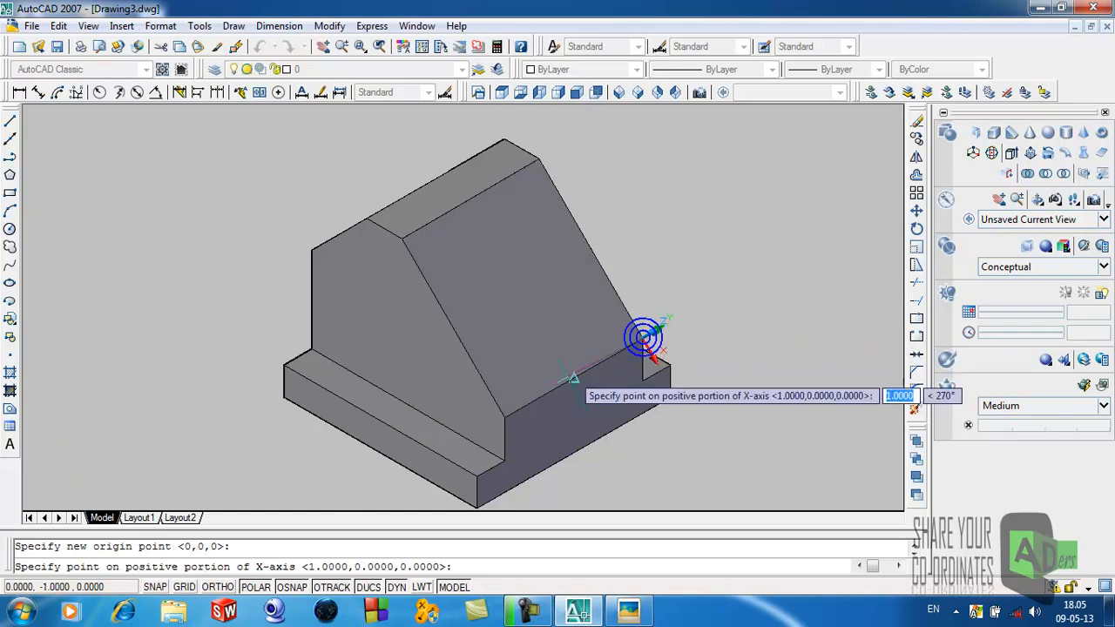
pyautogui.click(506, 416)
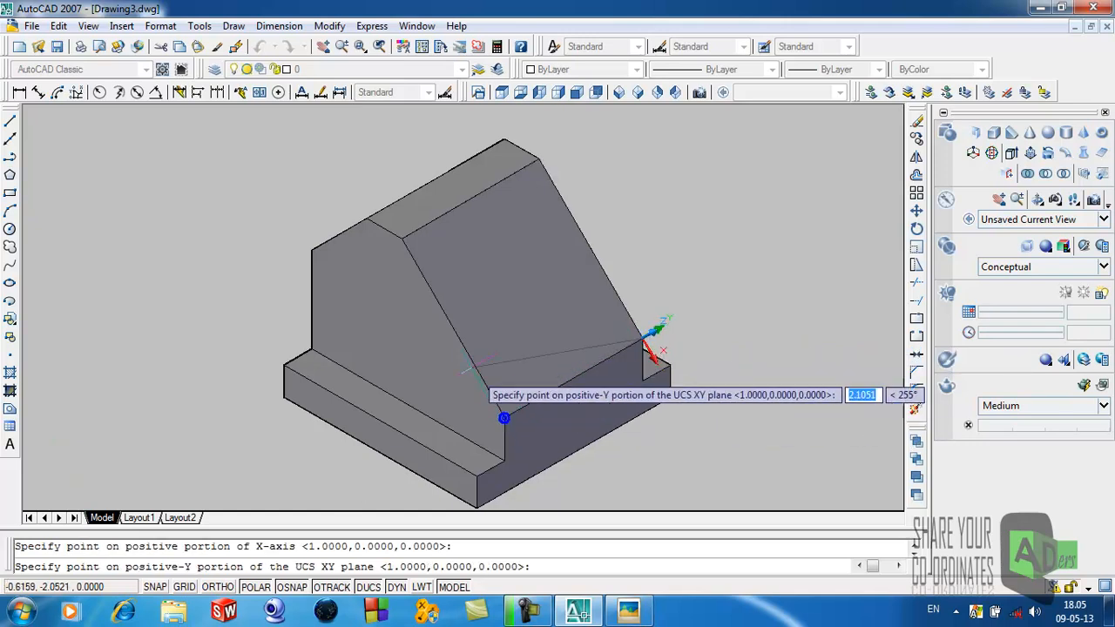
pyautogui.click(403, 242)
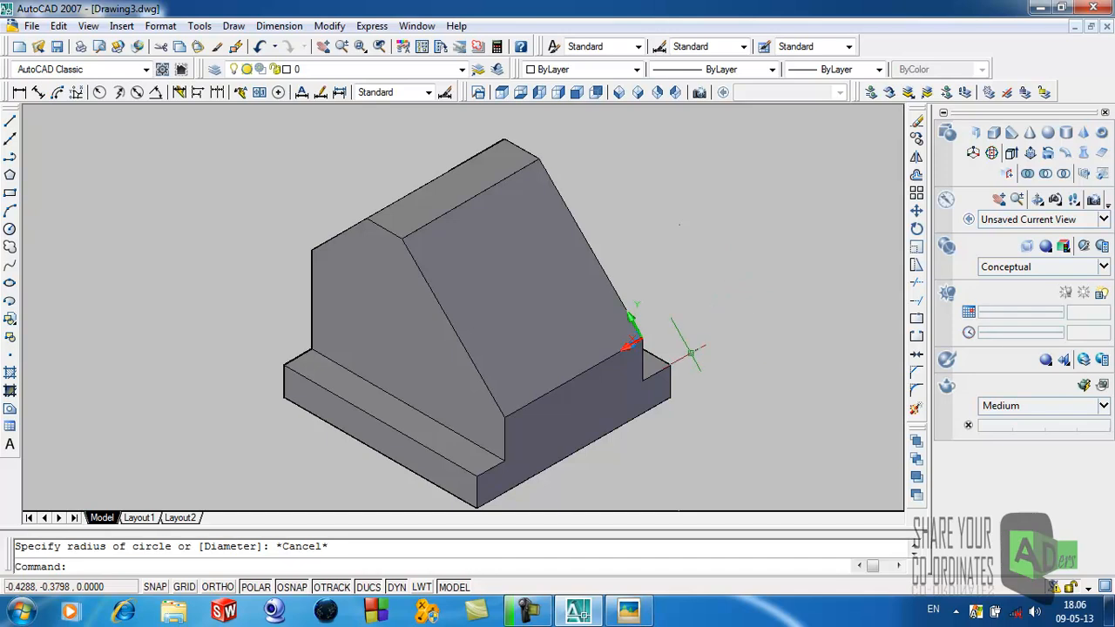
# Inspect the UCS origin at the sloped face's corner, and undo the three-point UCS placement
pyautogui.scroll(6, 662, 335)
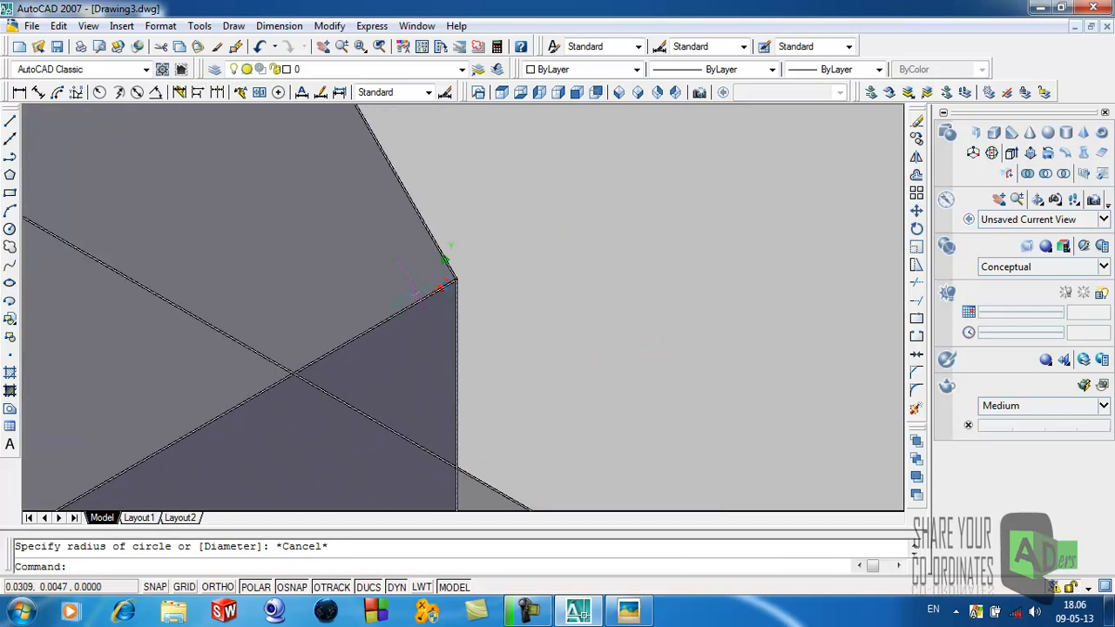
pyautogui.scroll(-8, 604, 295)
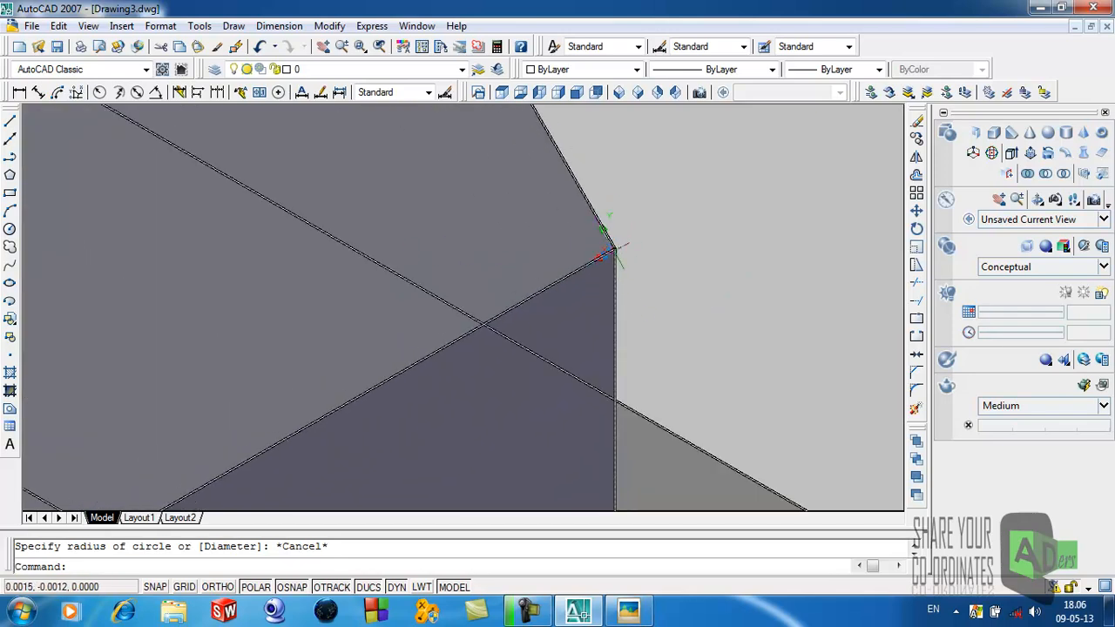
pyautogui.scroll(5, 610, 179)
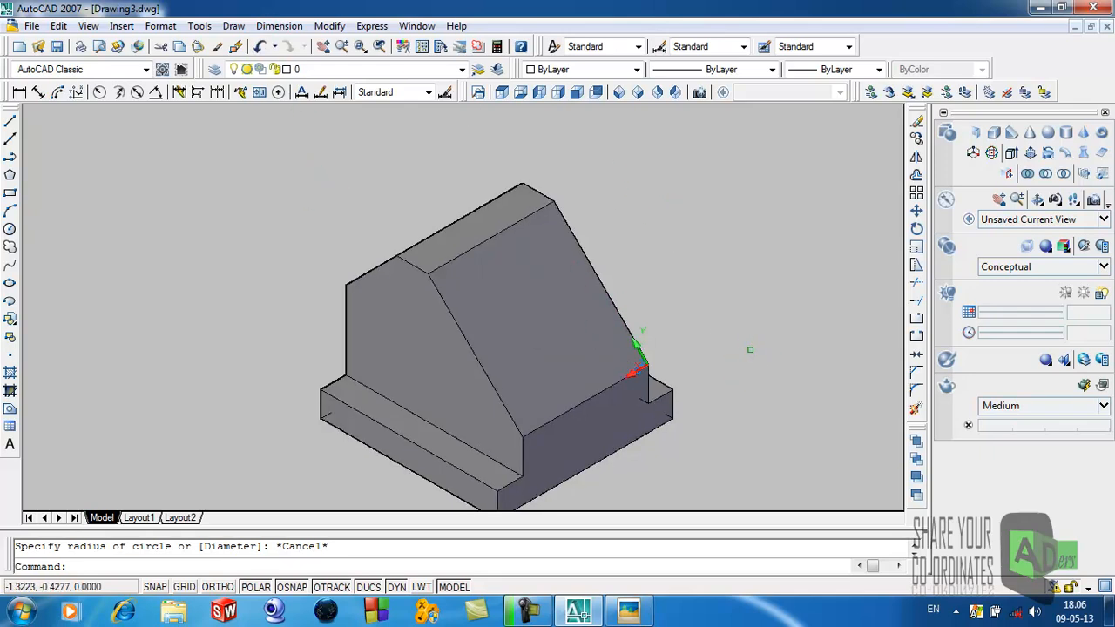
pyautogui.hotkey('ctrl', 'z')
pyautogui.hotkey('ctrl', 'z')
pyautogui.hotkey('ctrl', 'z')
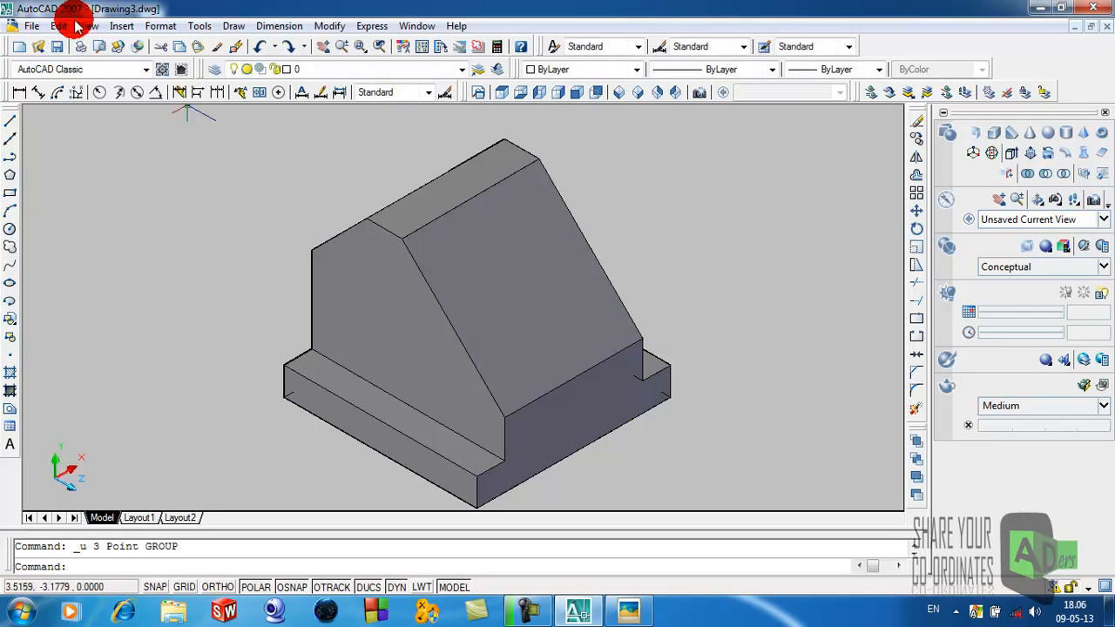
# Define a three-point UCS on the sloped face: origin at the far lower corner, X toward the near lower corner, Y toward the near upper corner
pyautogui.click(199, 26)
pyautogui.moveTo(244, 361)
pyautogui.click(402, 489)
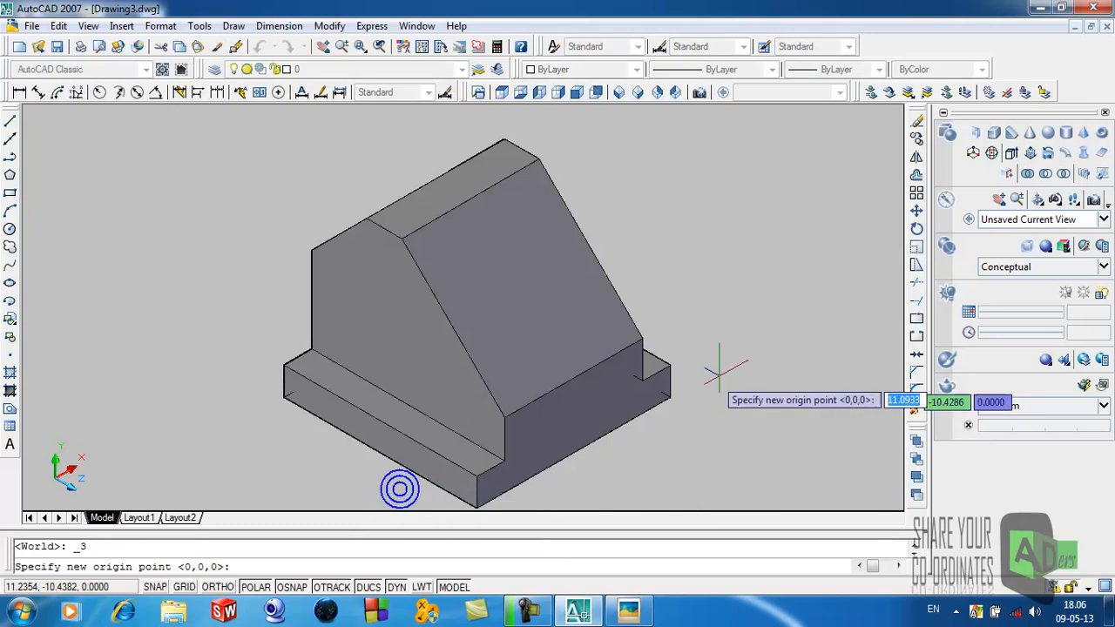
pyautogui.click(641, 338)
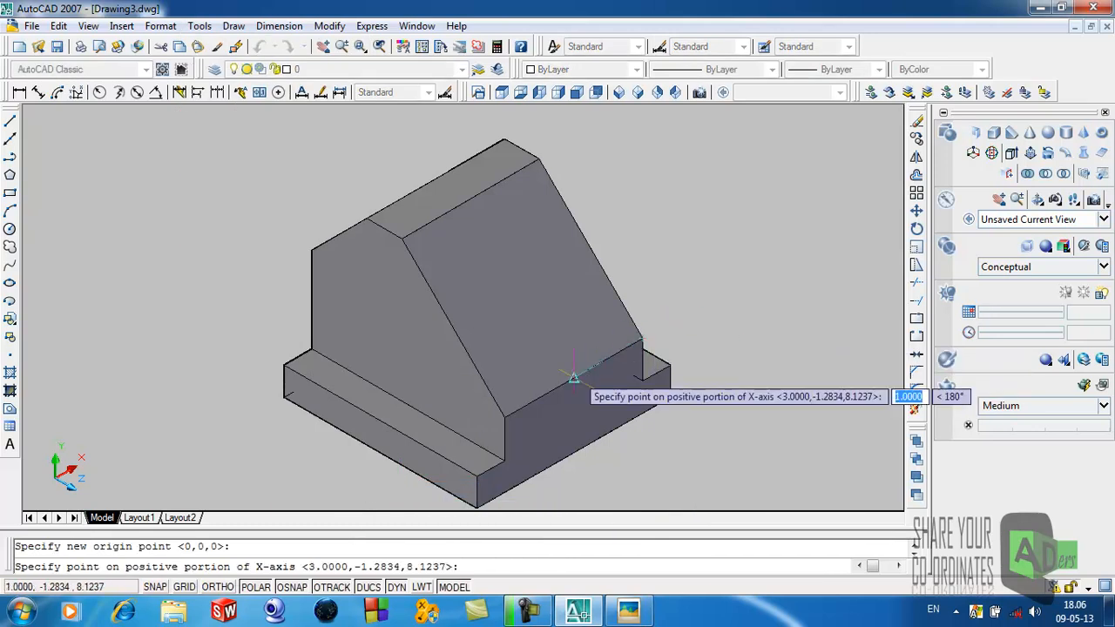
pyautogui.click(504, 418)
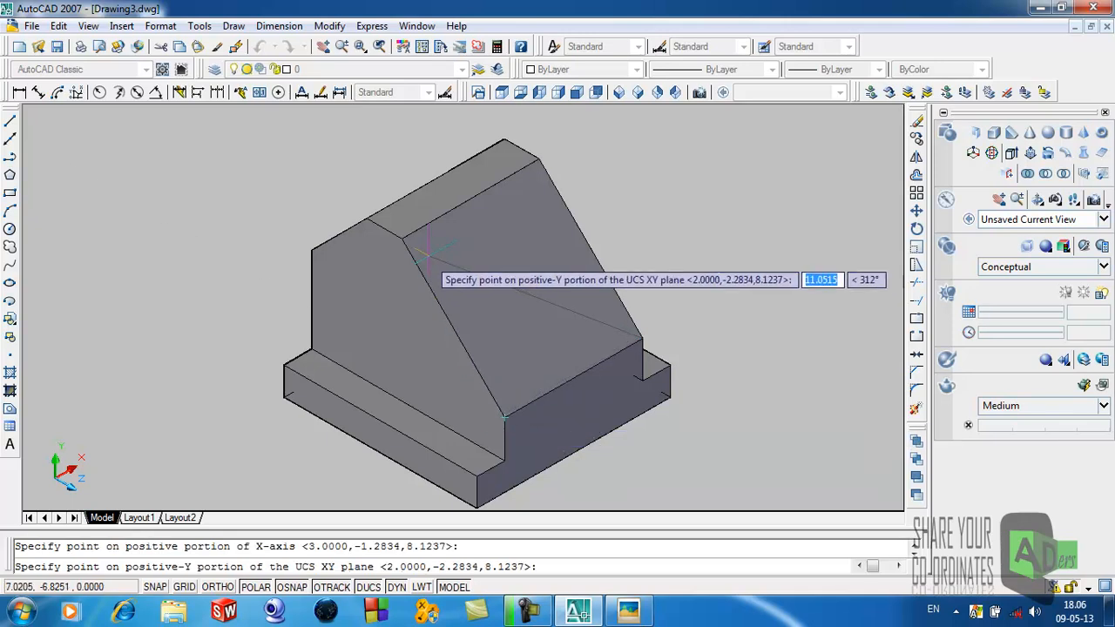
pyautogui.click(400, 237)
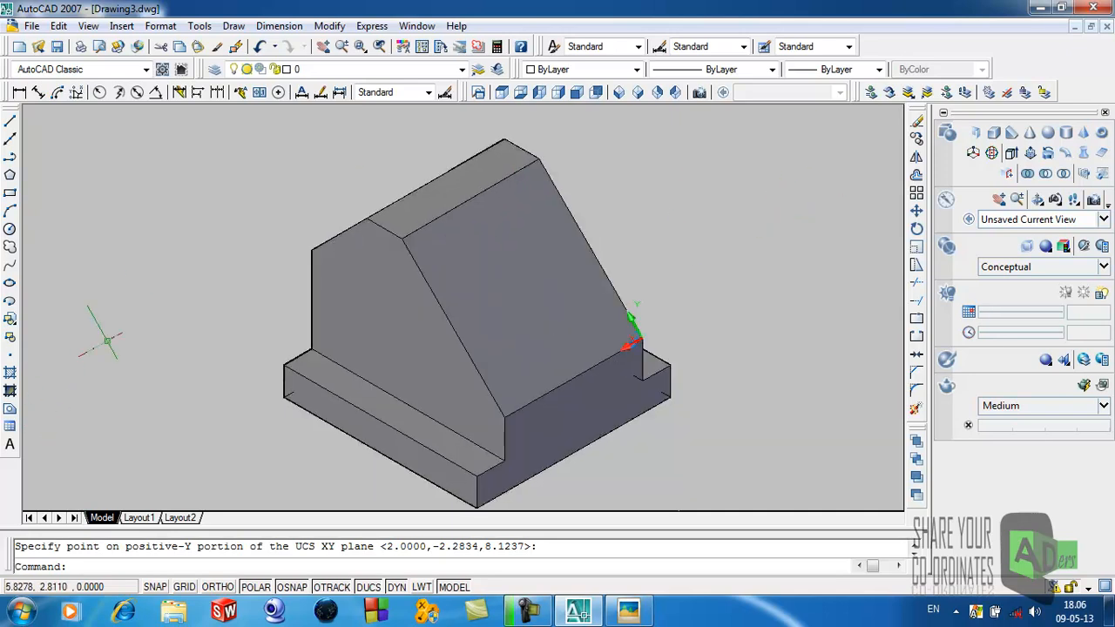
# Draw a guide line 1 unit long up the sloped face from its lower edge's midpoint, following the hole location in the reference picture
pyautogui.click(623, 611)
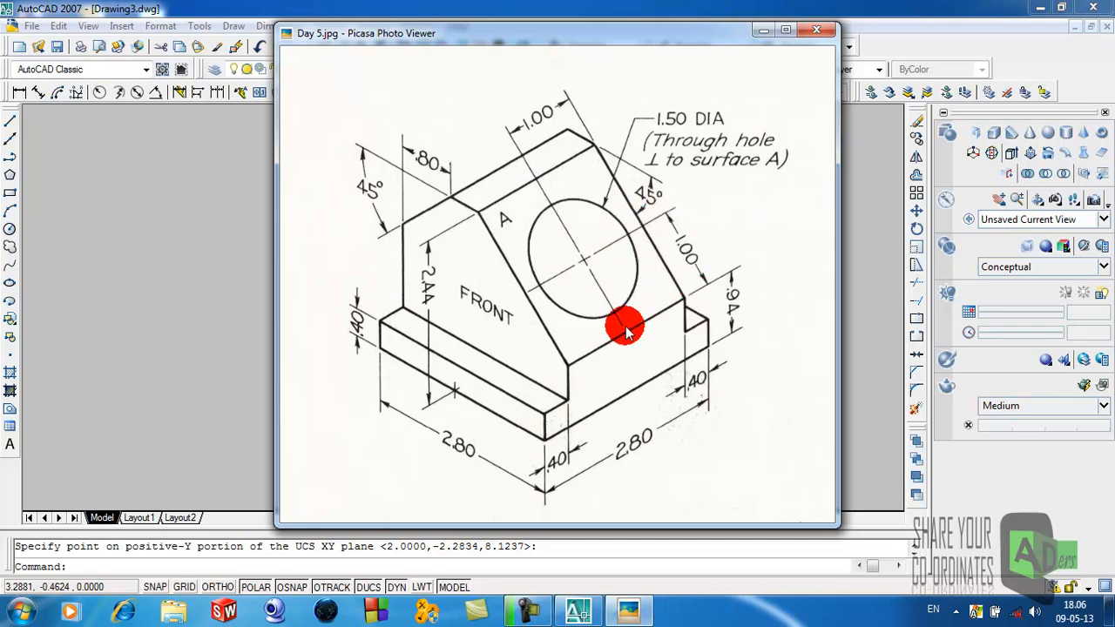
pyautogui.click(761, 32)
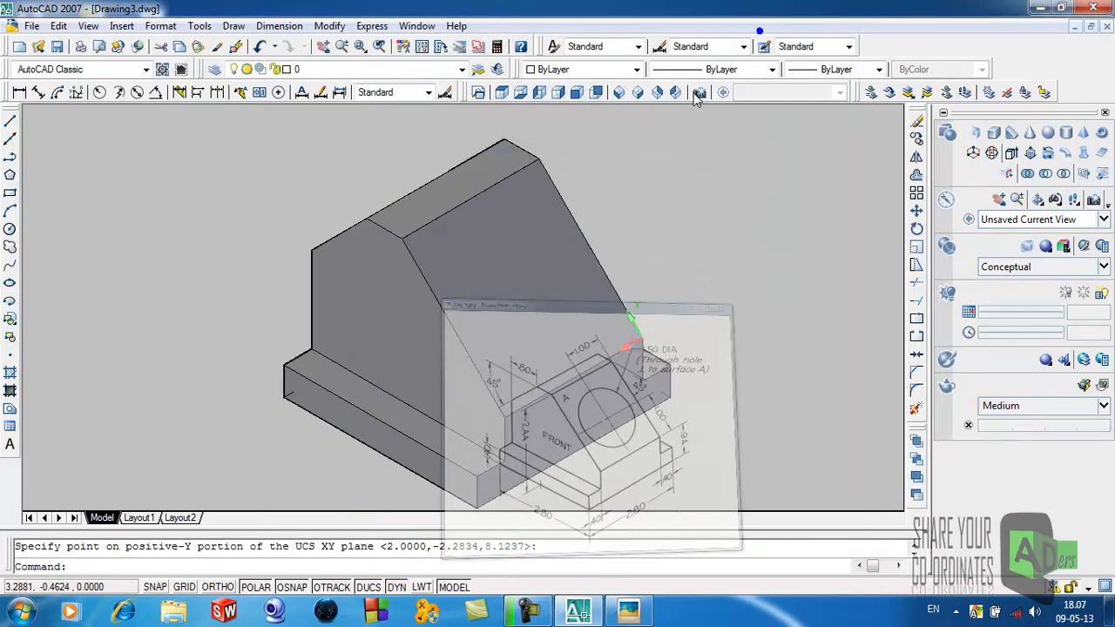
pyautogui.click(11, 122)
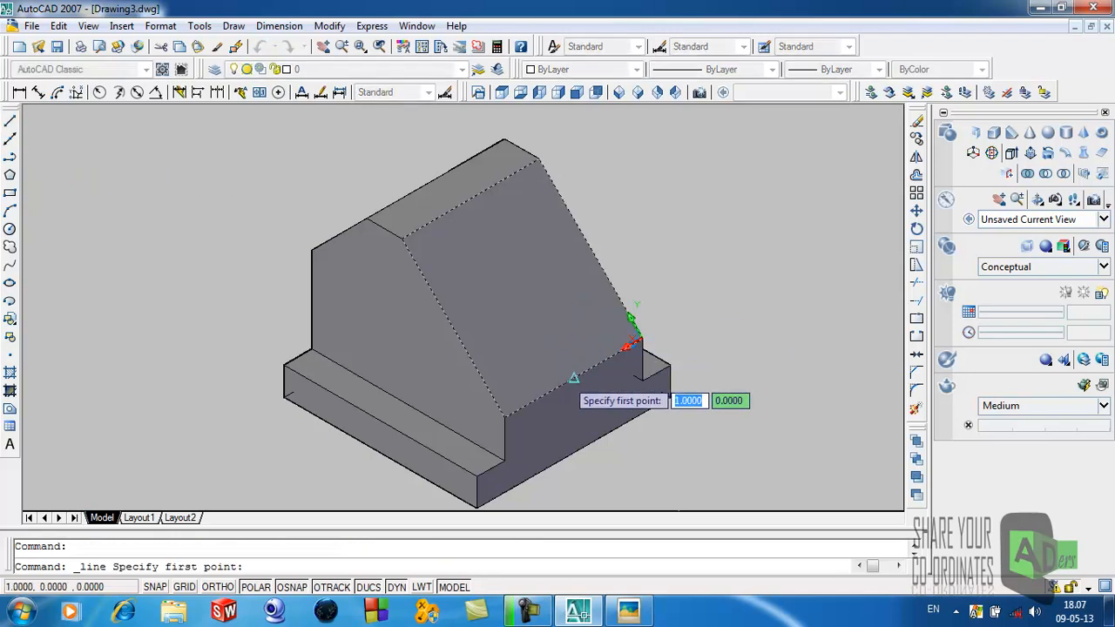
pyautogui.click(573, 377)
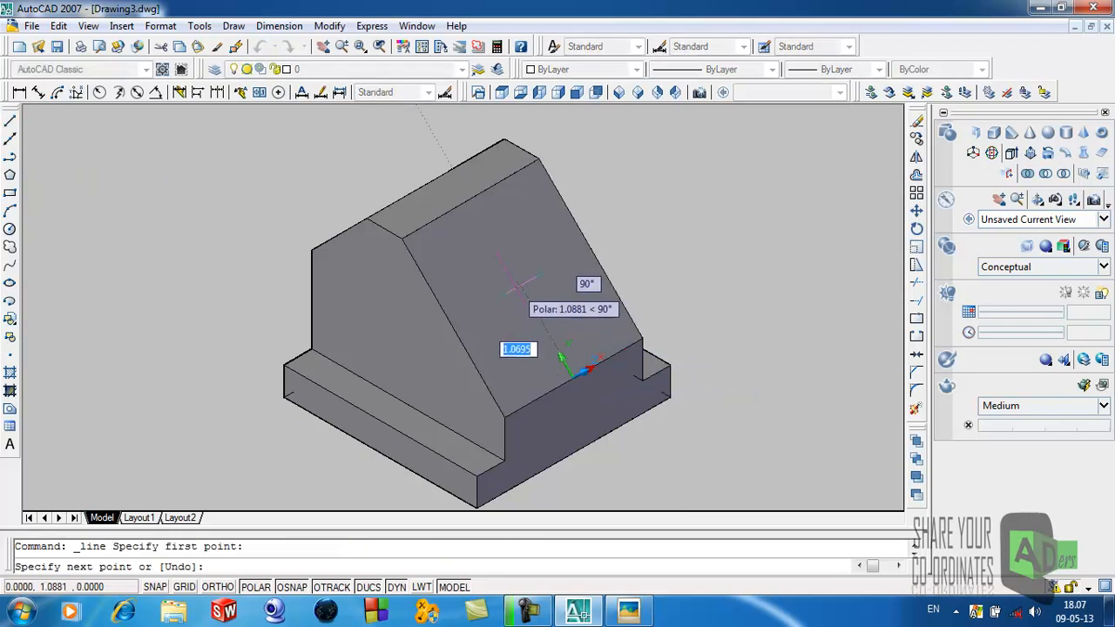
pyautogui.write('1')
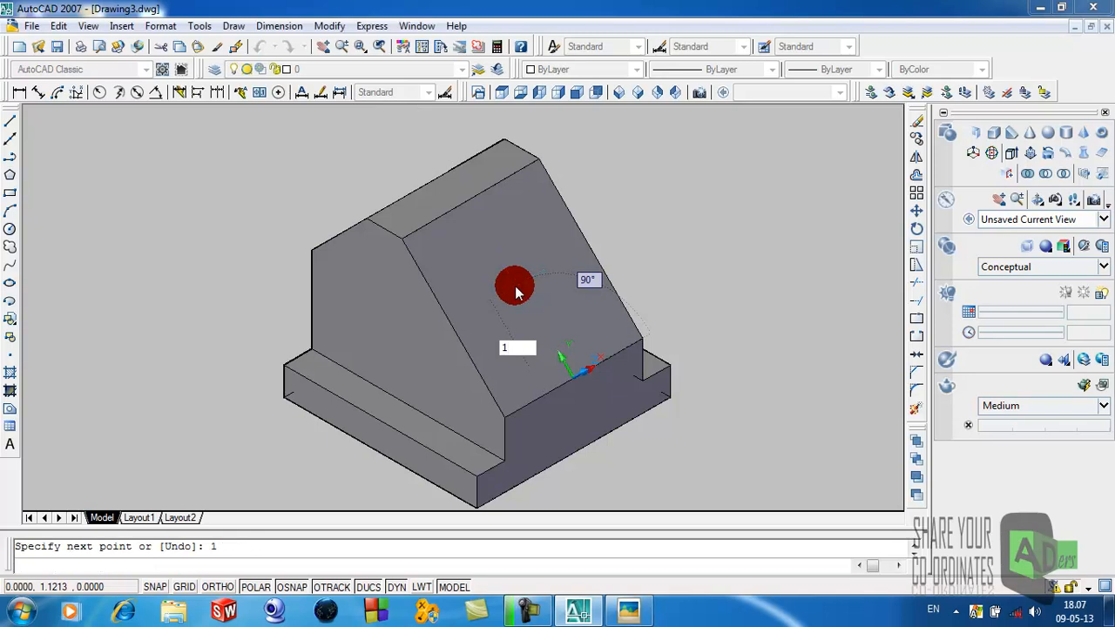
pyautogui.press('Return')
pyautogui.press('Return')
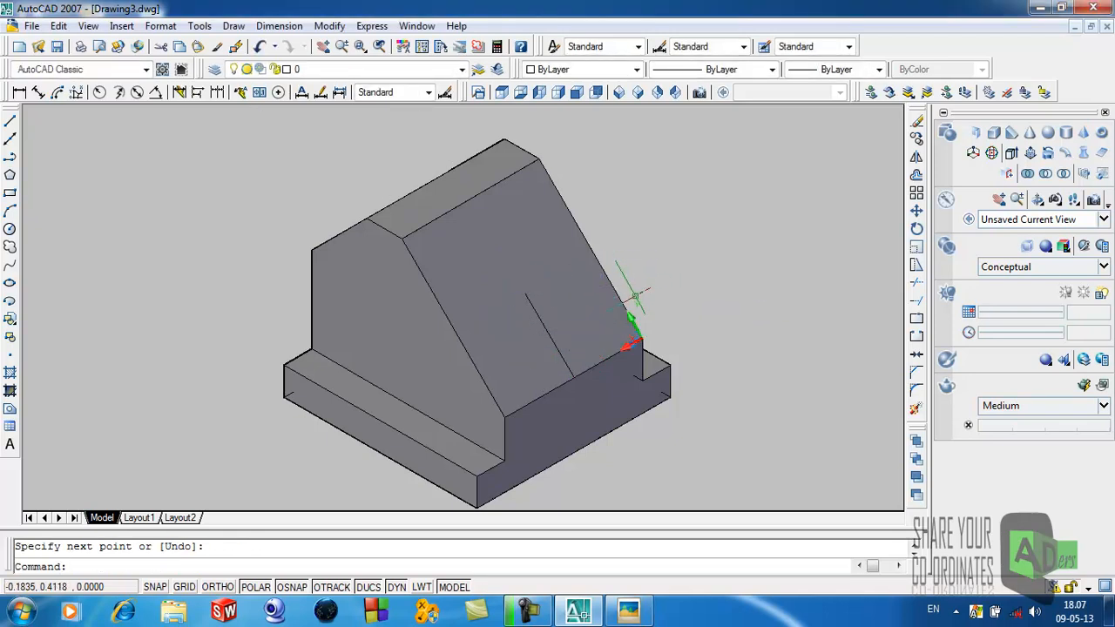
# Draw a 1.50 diameter circle centred on the guide line's upper end, and erase the guide line
pyautogui.click(11, 230)
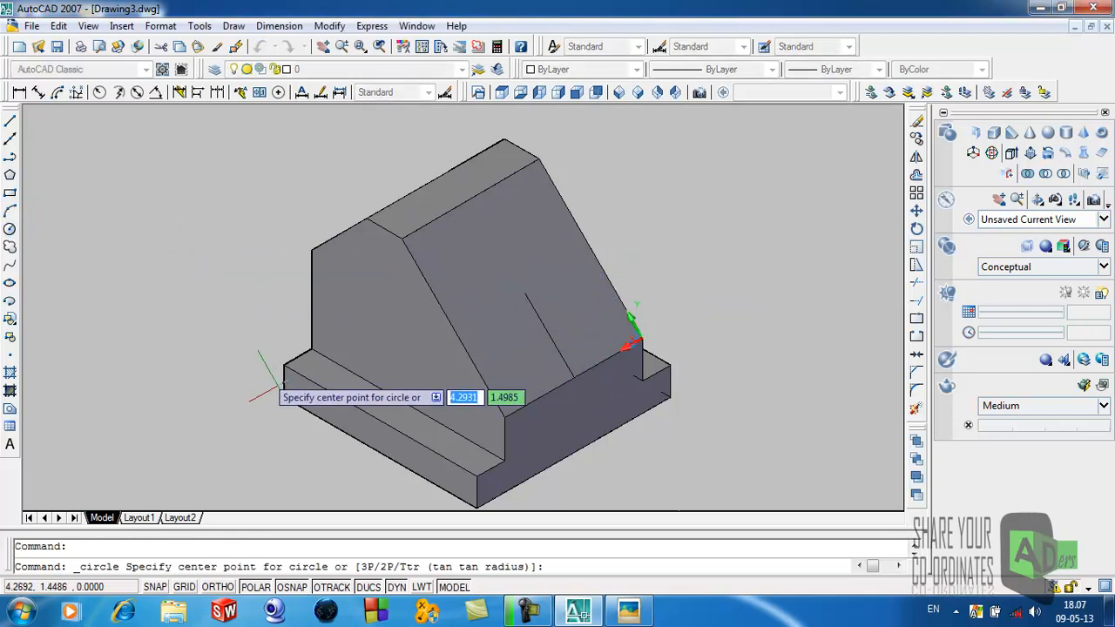
pyautogui.click(525, 298)
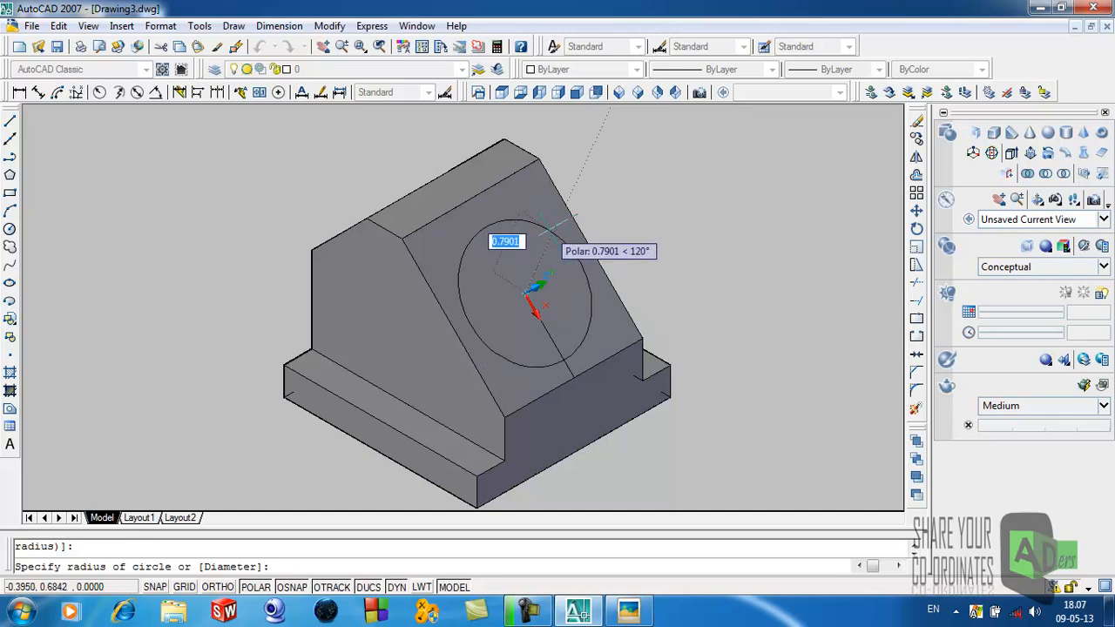
pyautogui.write('d')
pyautogui.press('Return')
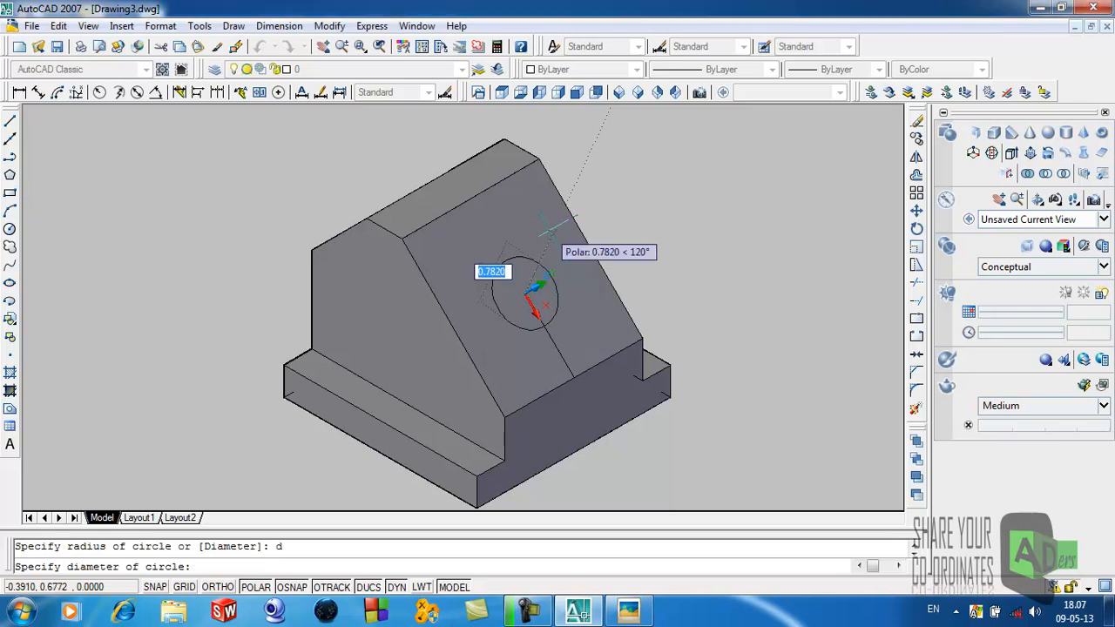
pyautogui.click(627, 610)
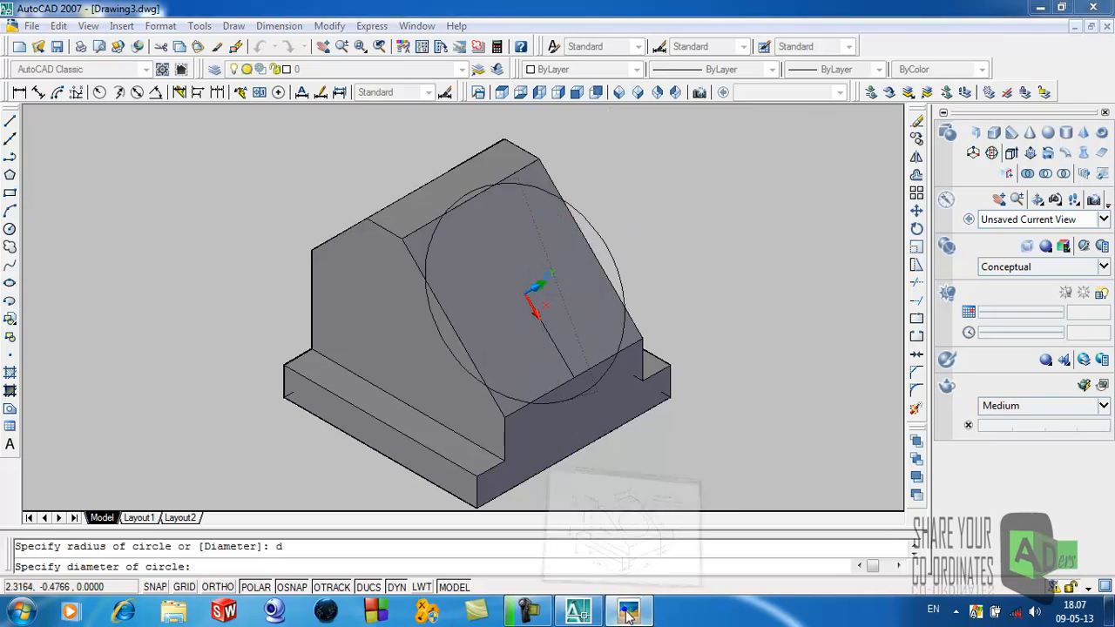
pyautogui.click(627, 611)
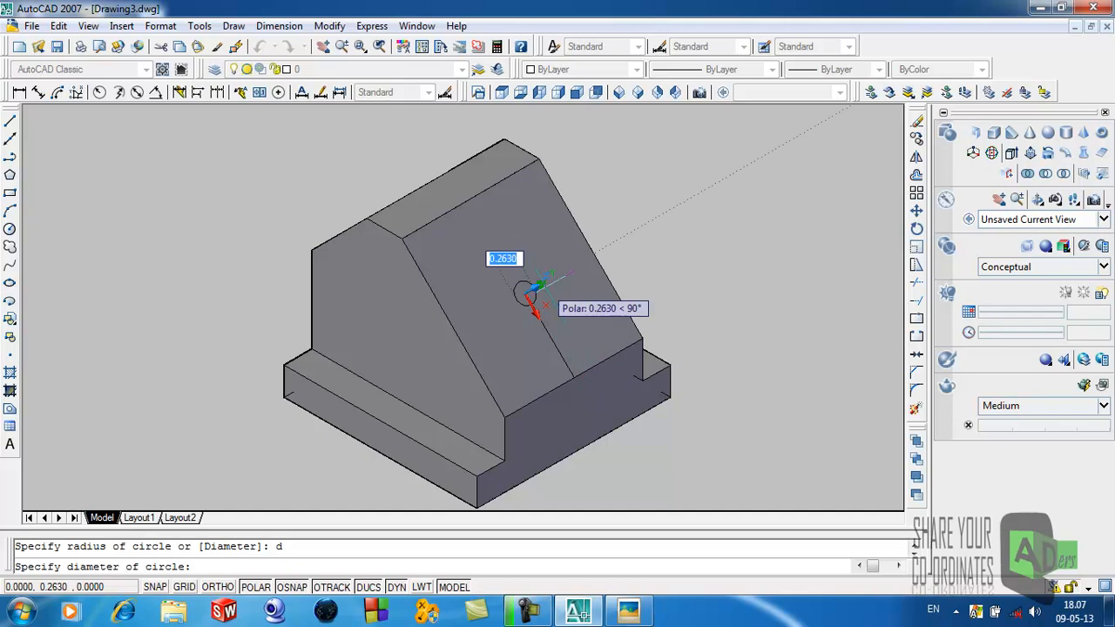
pyautogui.write('1.')
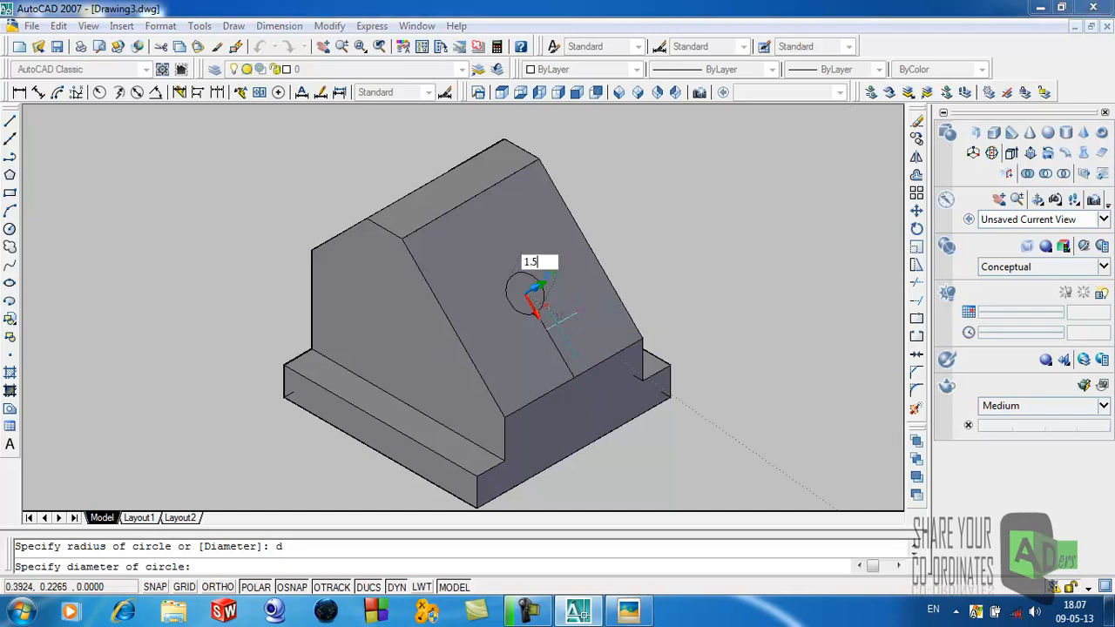
pyautogui.write('50')
pyautogui.press('Return')
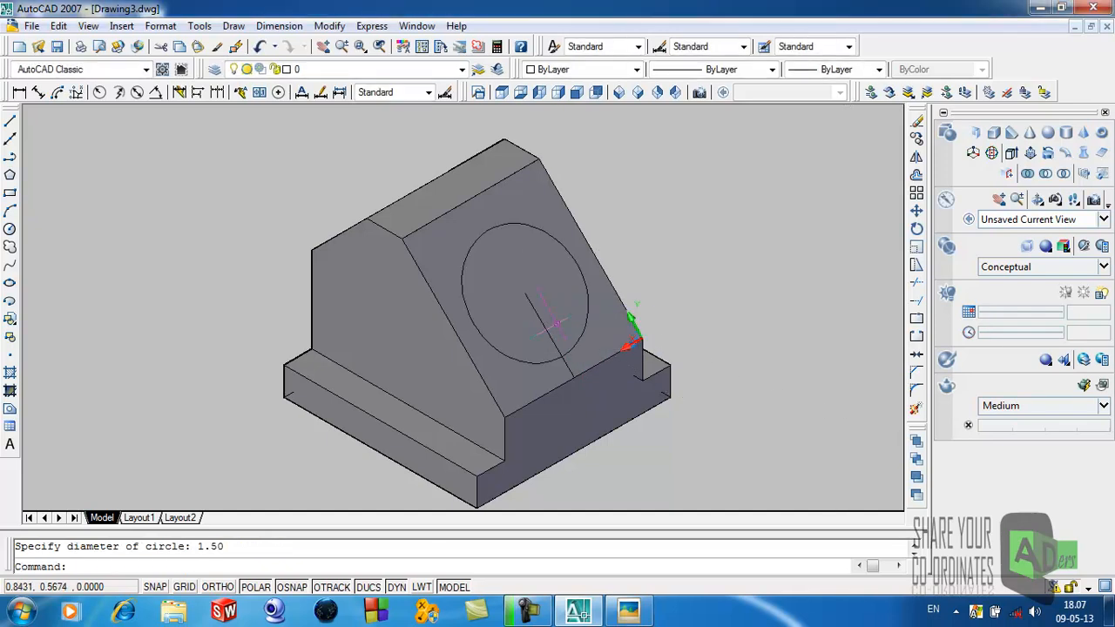
pyautogui.click(530, 301)
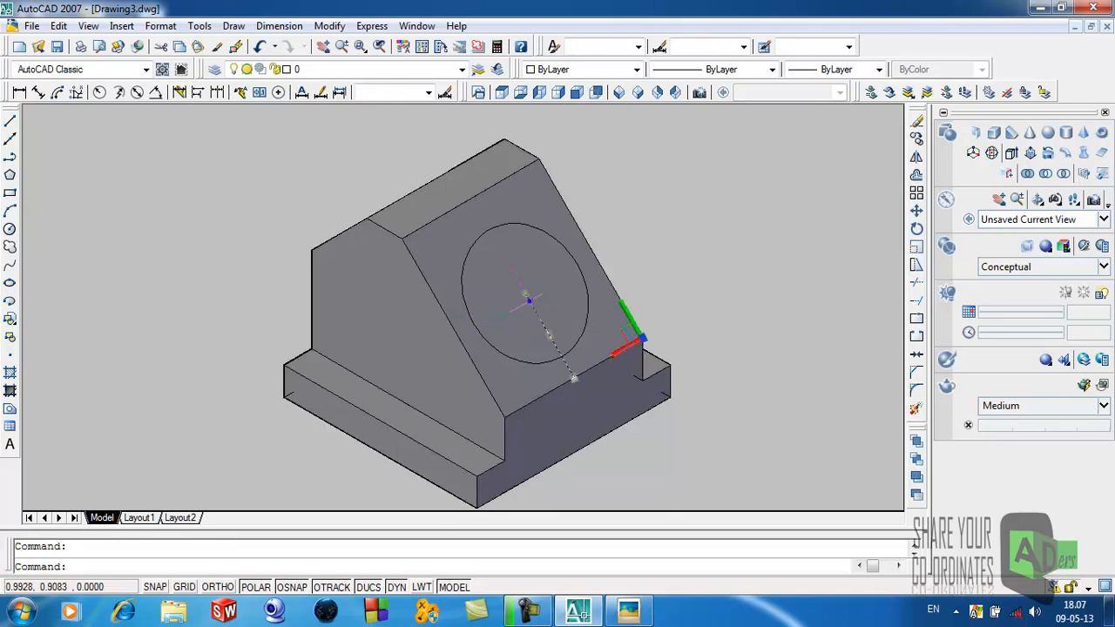
pyautogui.press('Delete')
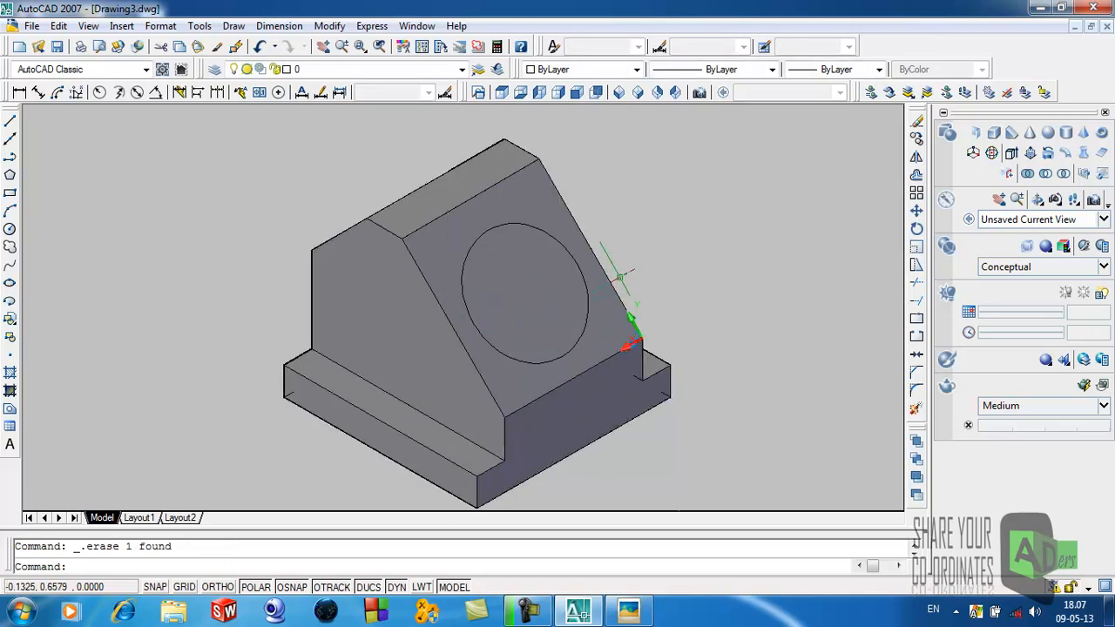
# Extrude the circle about 5.9 units perpendicular to the sloped face, back through the block and out beyond it
pyautogui.click(1011, 153)
pyautogui.click(564, 245)
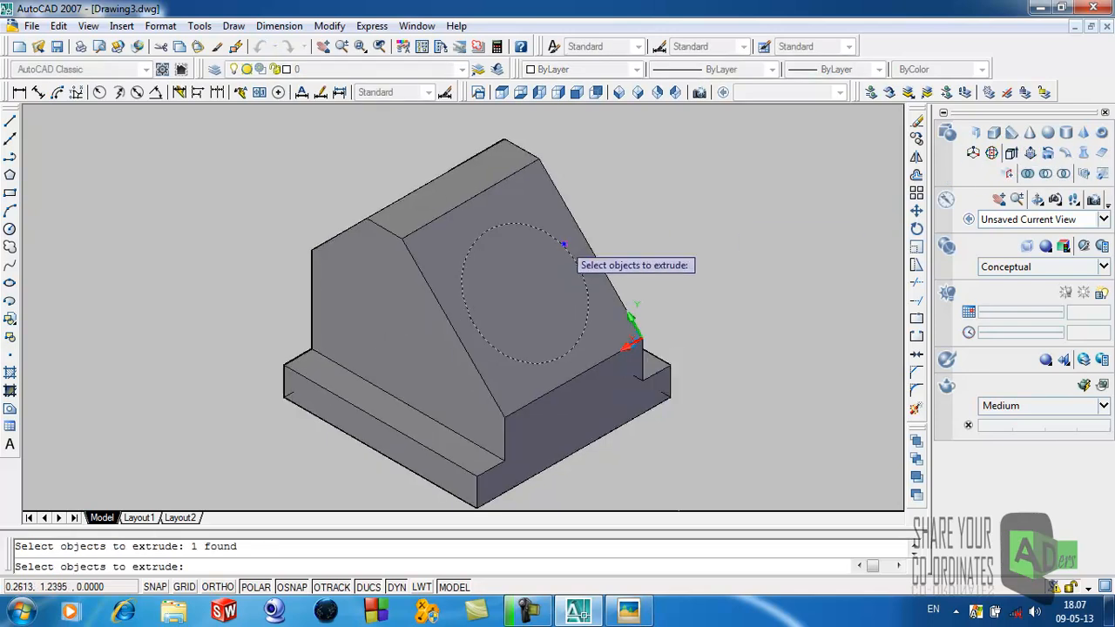
pyautogui.press('Return')
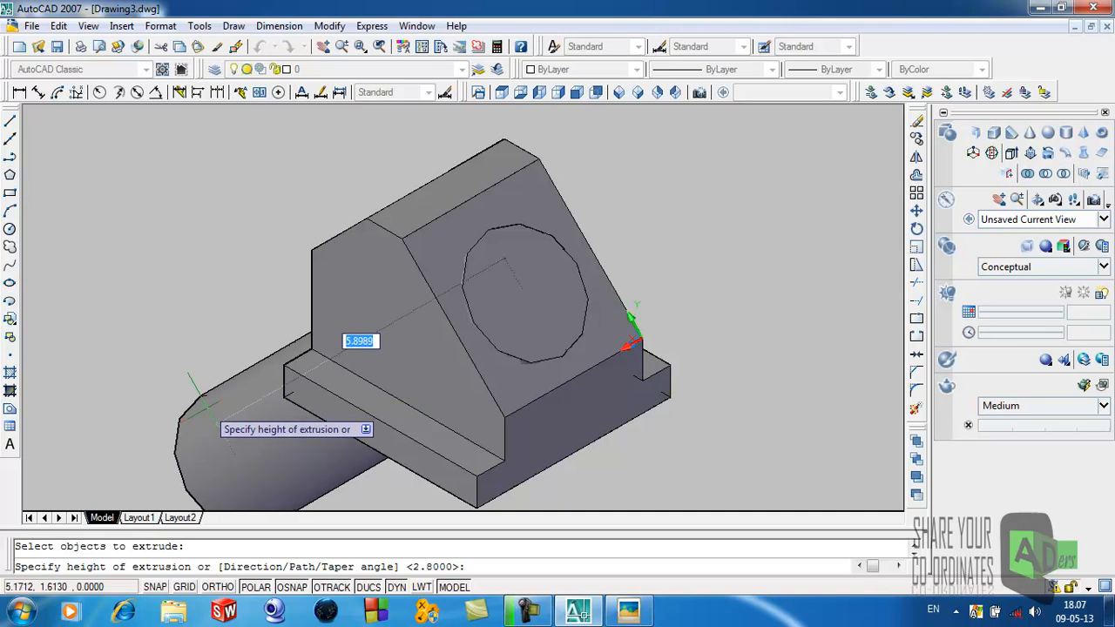
pyautogui.click(205, 400)
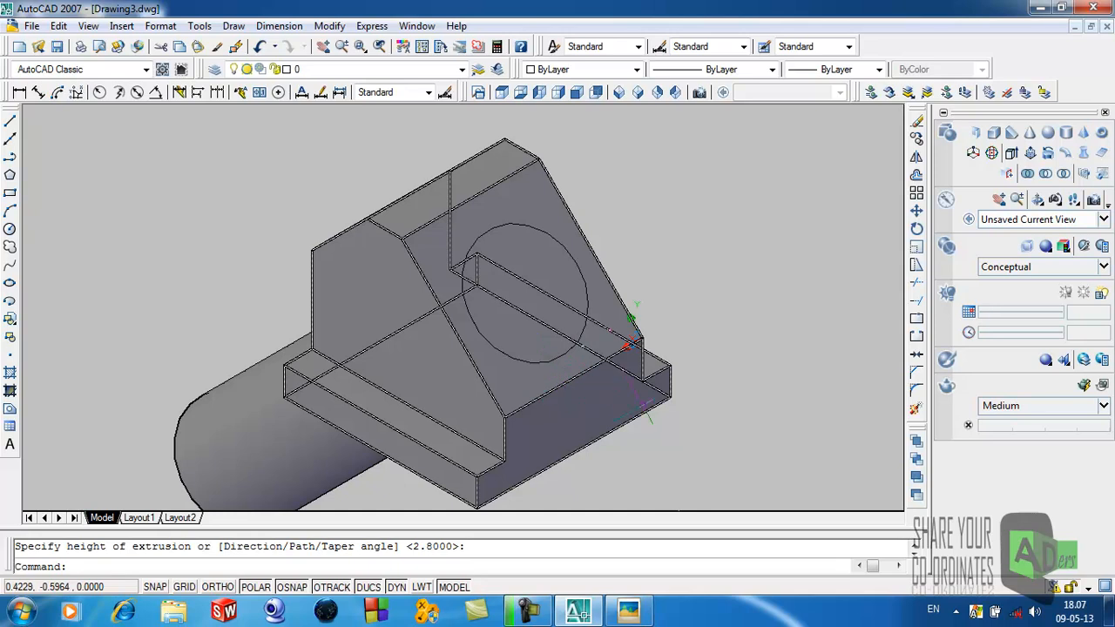
# Subtract the extruded cylinder from the block to cut the through hole
pyautogui.click(1051, 174)
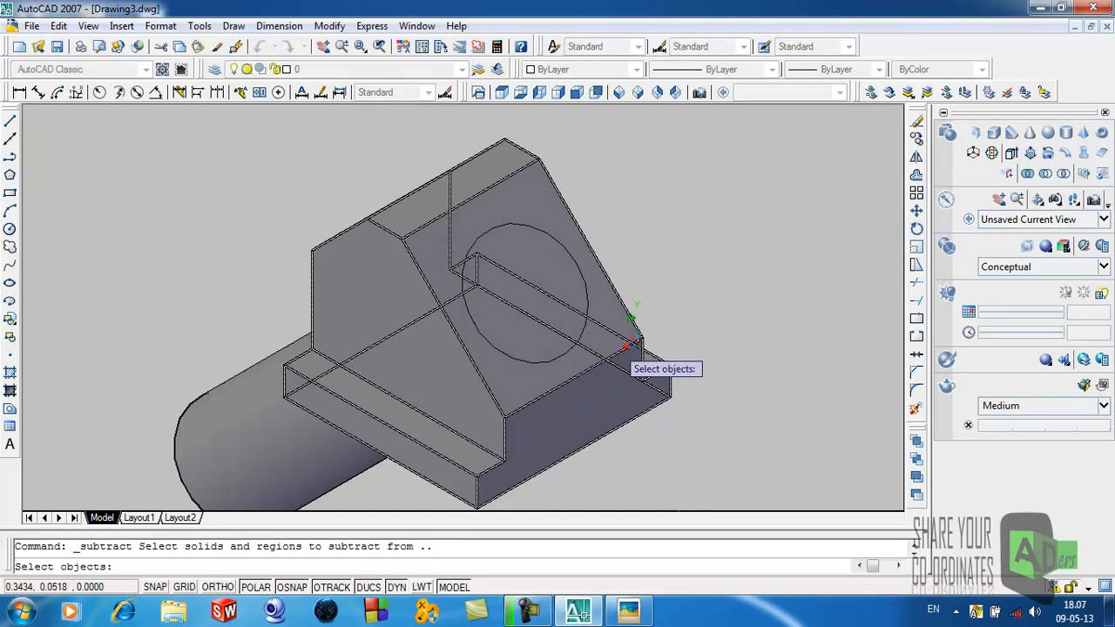
pyautogui.click(578, 391)
pyautogui.press('Return')
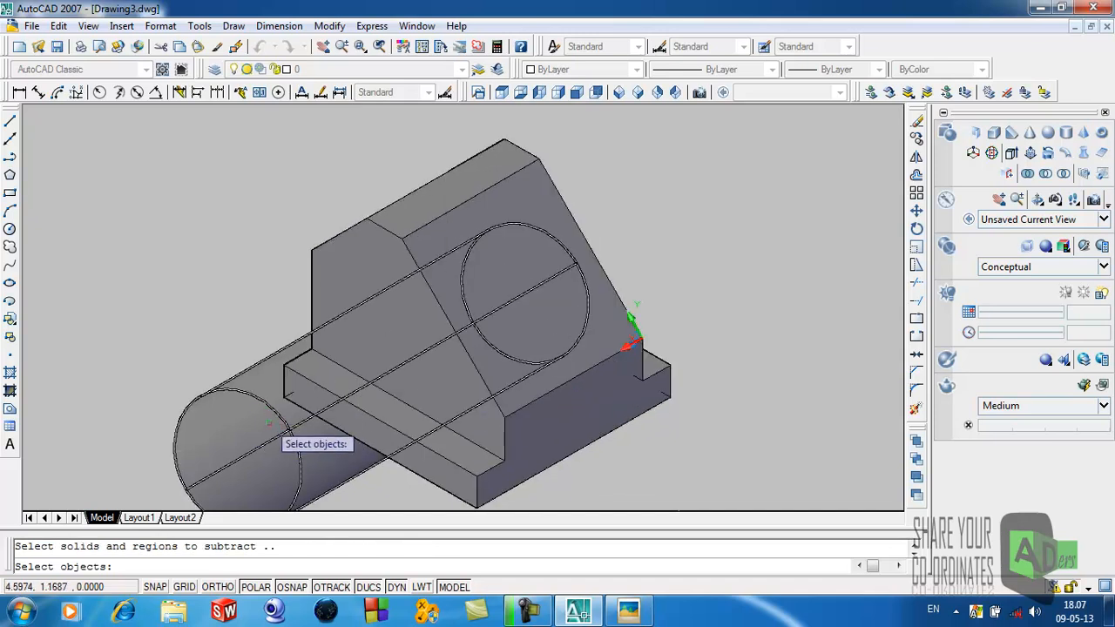
pyautogui.click(269, 424)
pyautogui.press('Return')
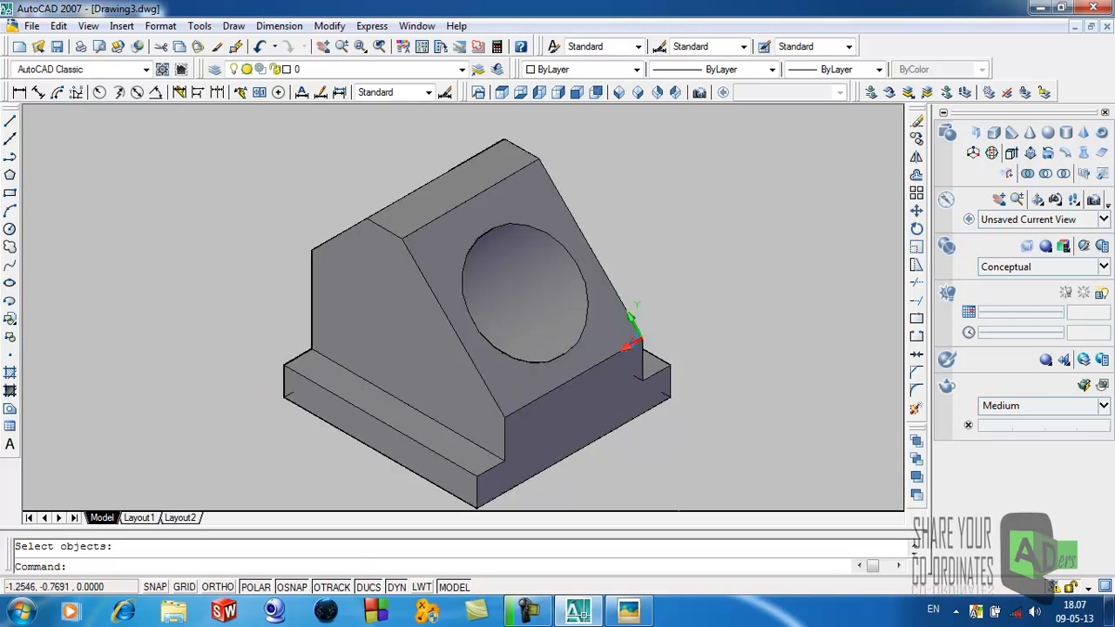
# Try to unite the whole model with a Union on everything in a crossing selection
pyautogui.click(1014, 176)
pyautogui.click(801, 207)
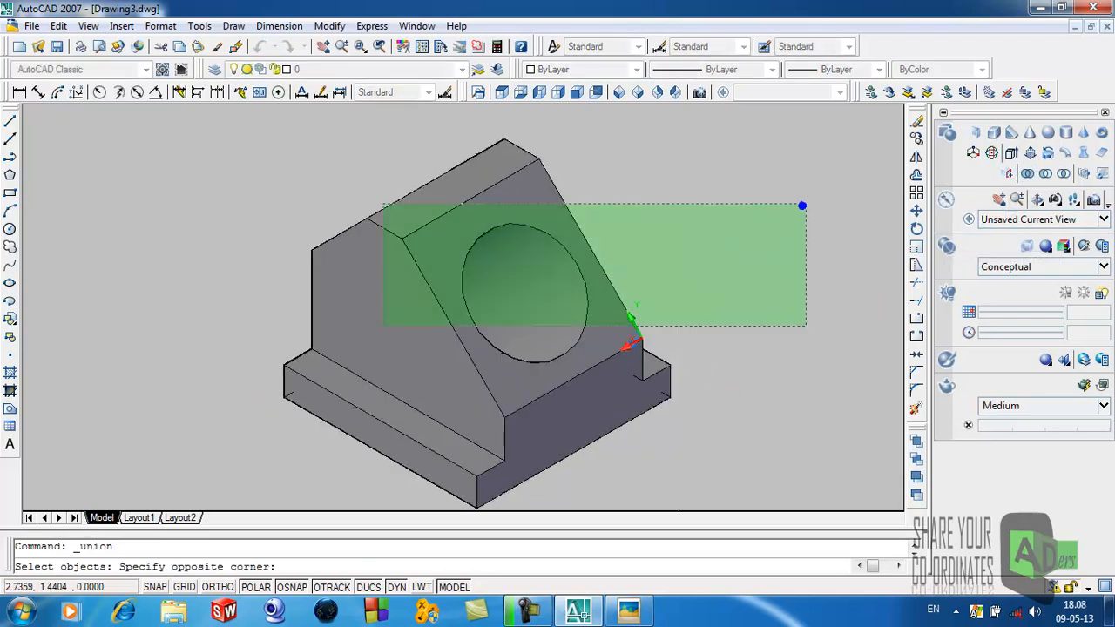
pyautogui.click(257, 495)
pyautogui.press('Return')
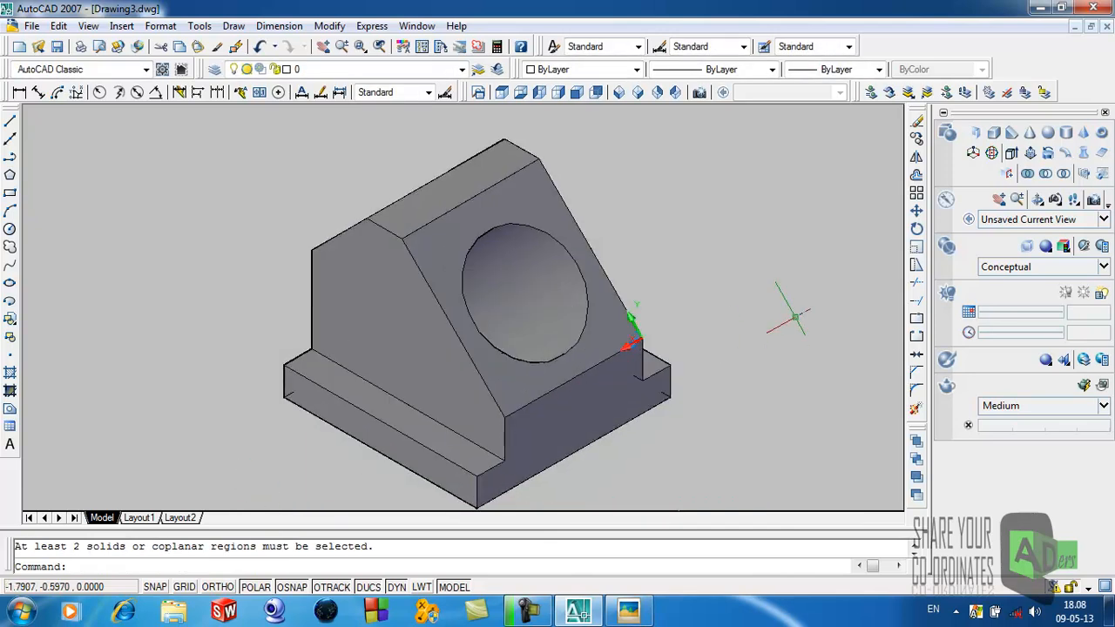
# Compare the finished block side by side with the Day 5 reference picture, and put the picture away
pyautogui.click(641, 610)
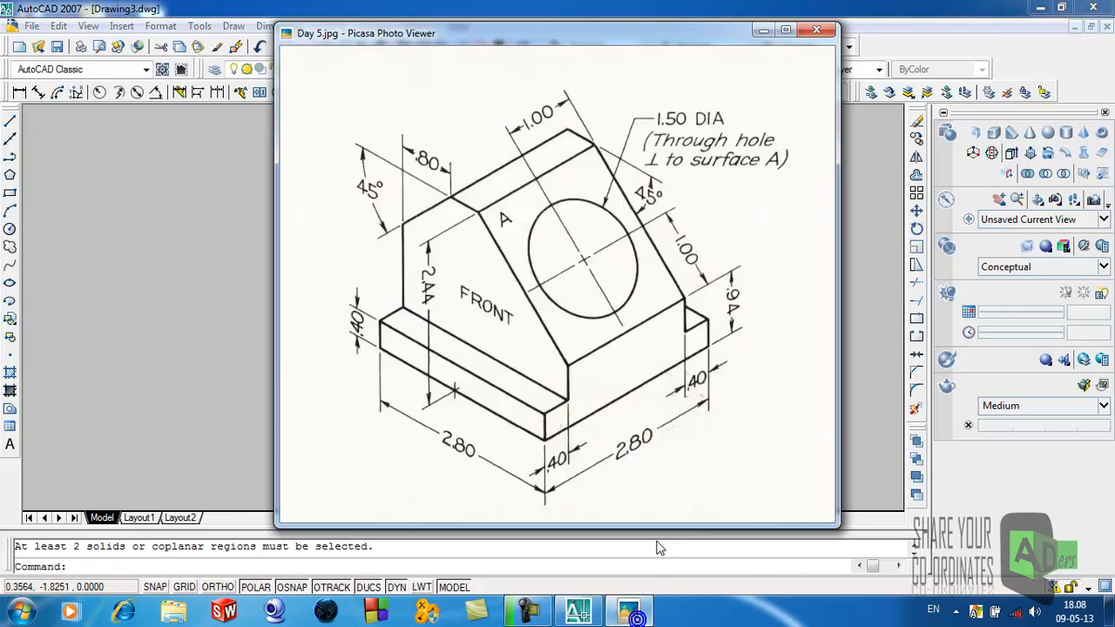
pyautogui.moveTo(593, 46); pyautogui.dragTo(961, 38)
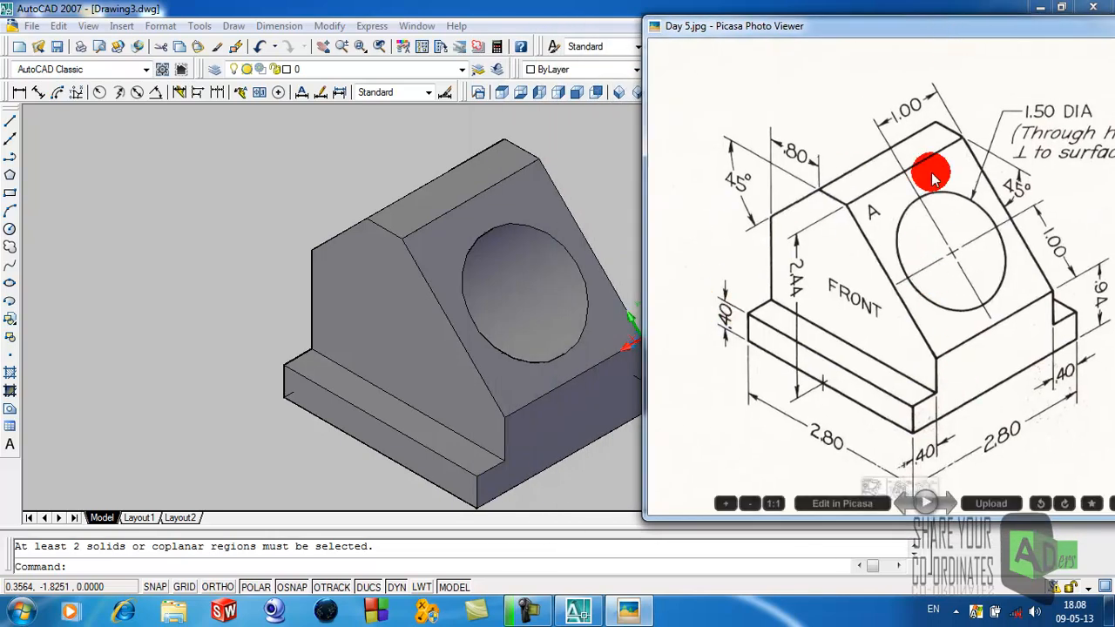
pyautogui.moveTo(996, 28); pyautogui.dragTo(630, 84)
pyautogui.click(762, 80)
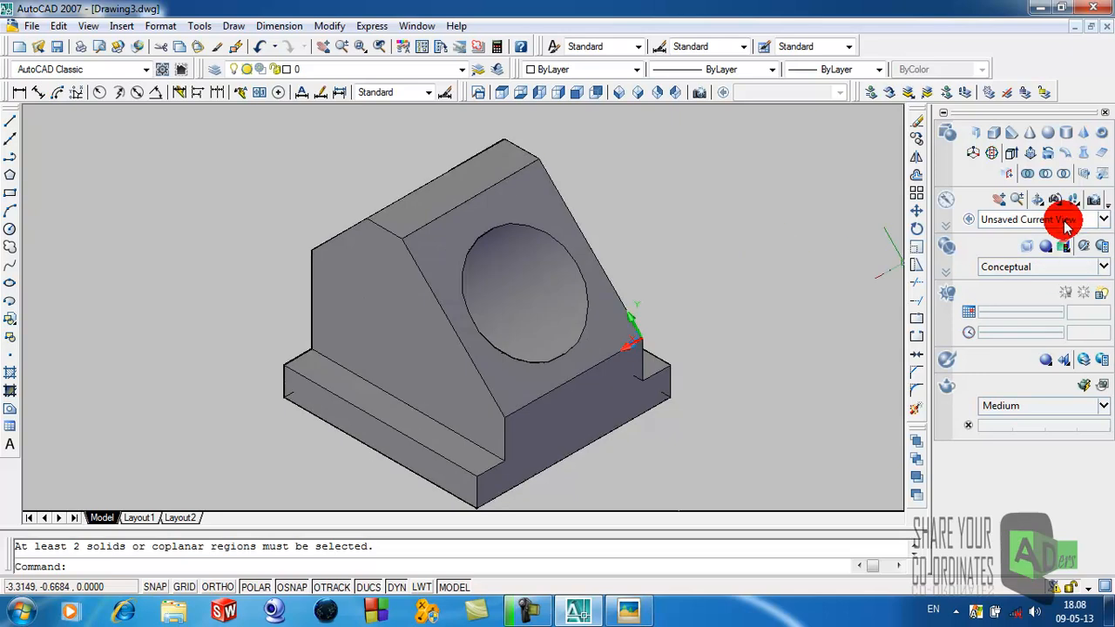
# Orbit the block to examine the through hole and the ledges from several sides
pyautogui.click(1038, 202)
pyautogui.moveTo(688, 288); pyautogui.dragTo(455, 180)
pyautogui.moveTo(286, 227); pyautogui.dragTo(443, 171)
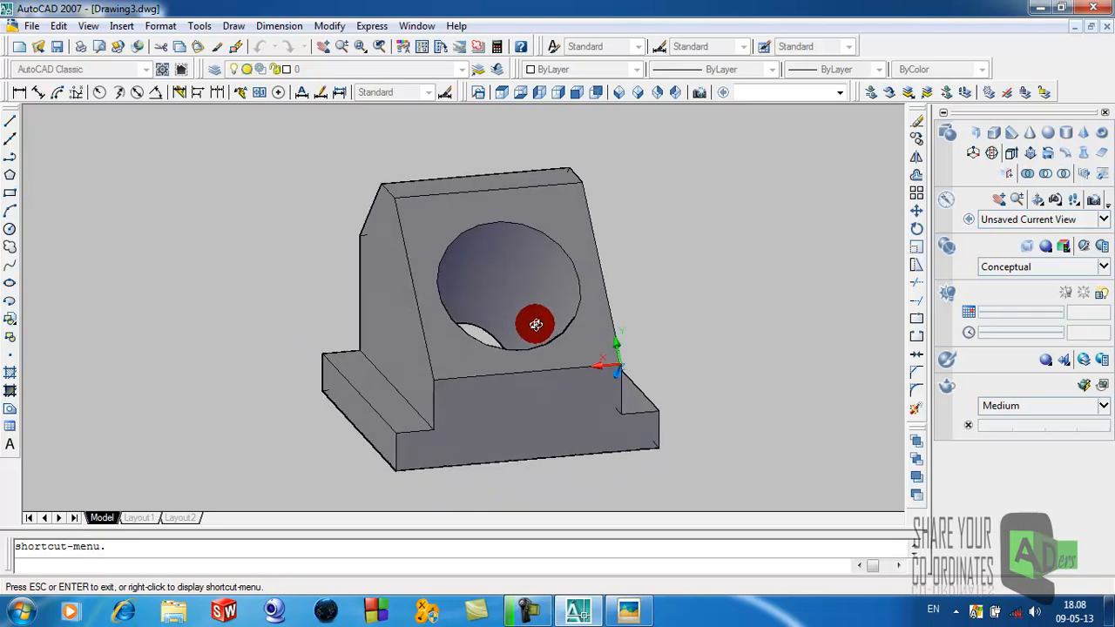
pyautogui.click(1043, 200)
pyautogui.moveTo(842, 231); pyautogui.dragTo(198, 244)
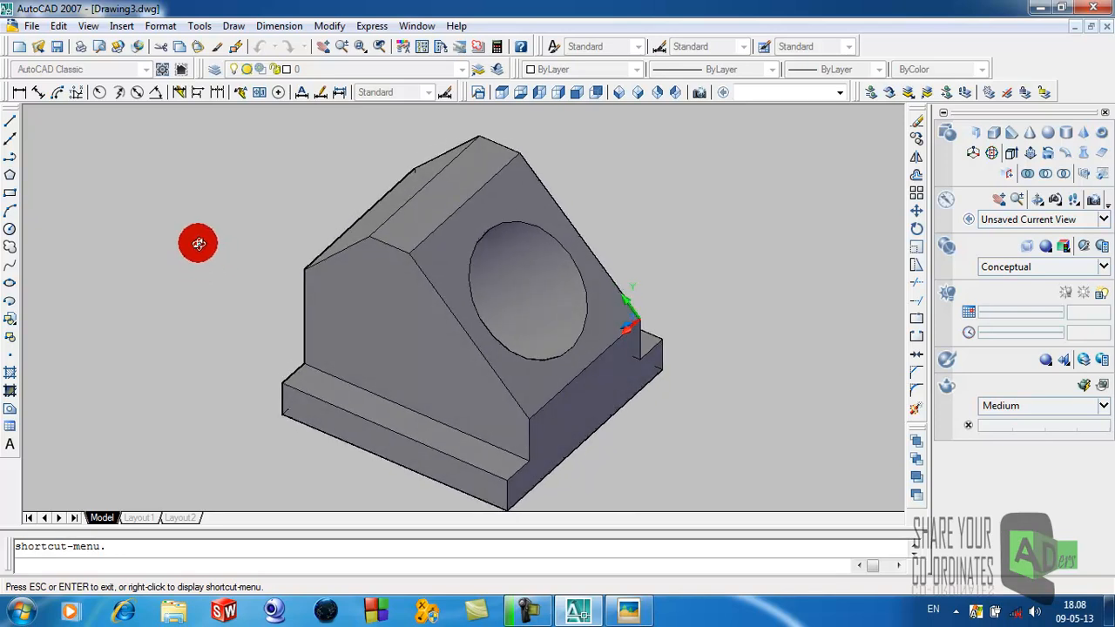